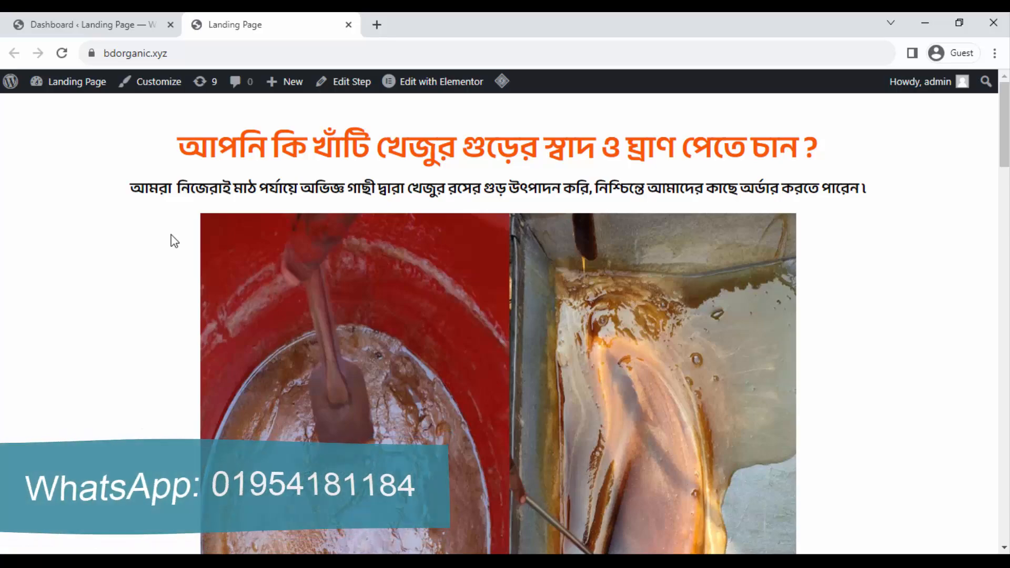
Look over the published landing page from its headline down to the product benefits section.
scroll(93, 256, down, 20)
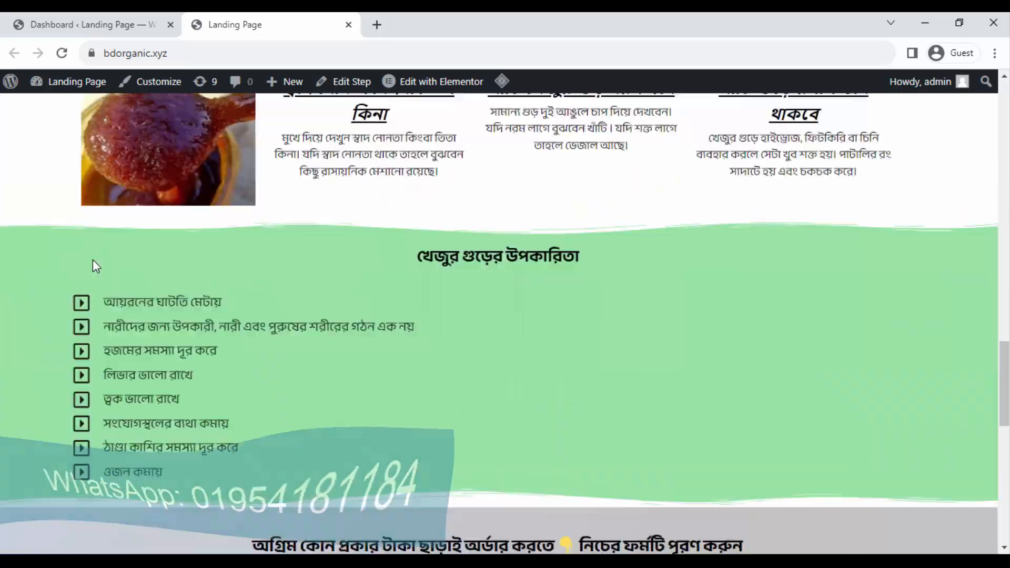
scroll(105, 276, up, 20)
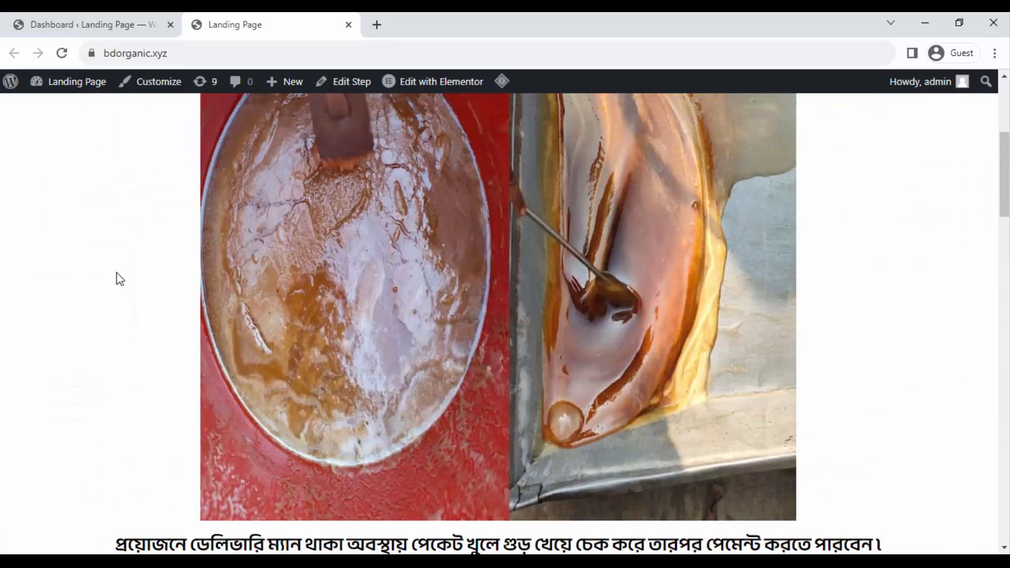
scroll(120, 271, up, 5)
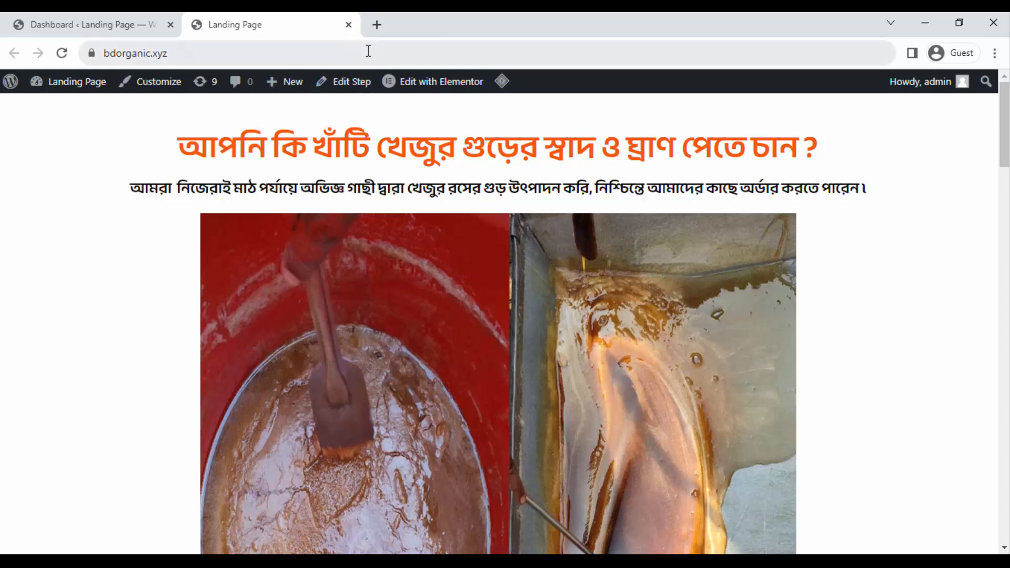
Search the web for "tm it store" in a new tab and open the store's WordPress landing page theme.
click(376, 24)
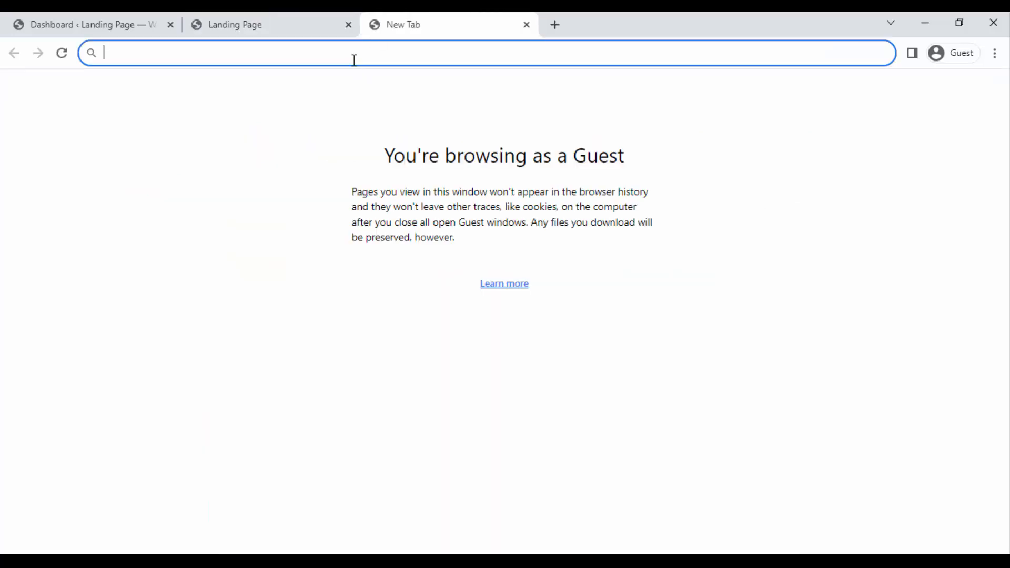
text(tm i)
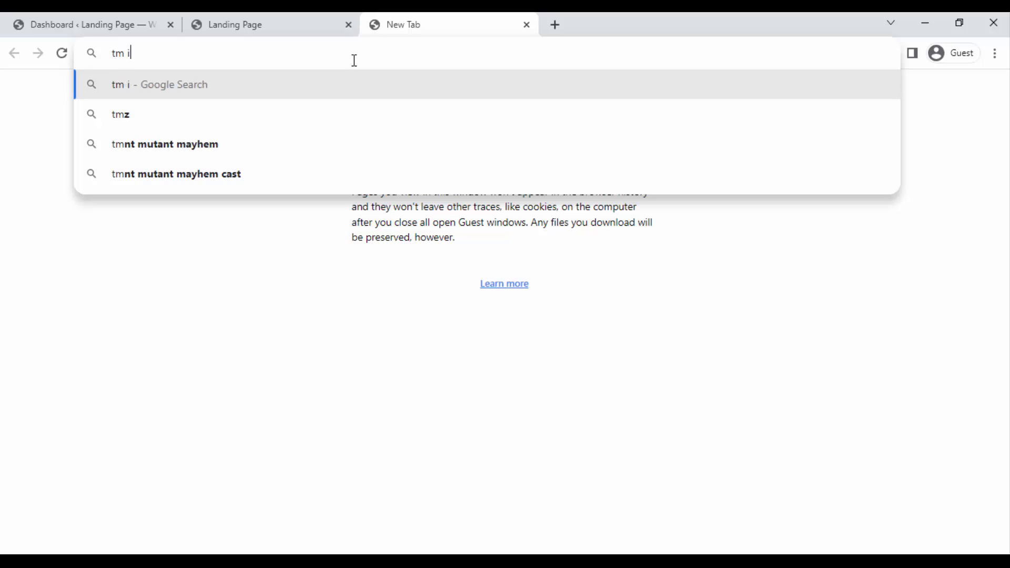
text(t store)
key(Return)
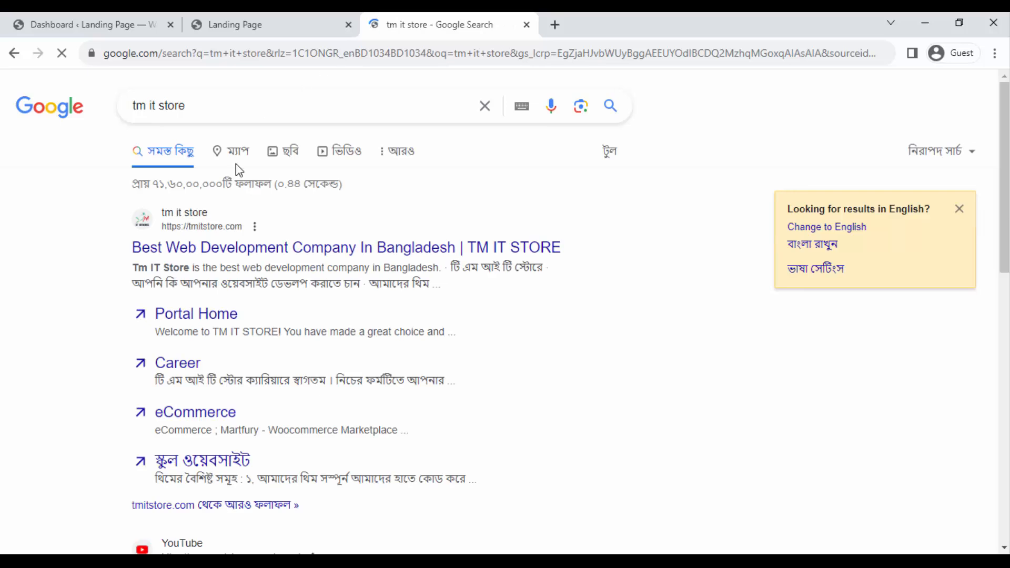
middle_click(238, 246)
click(582, 26)
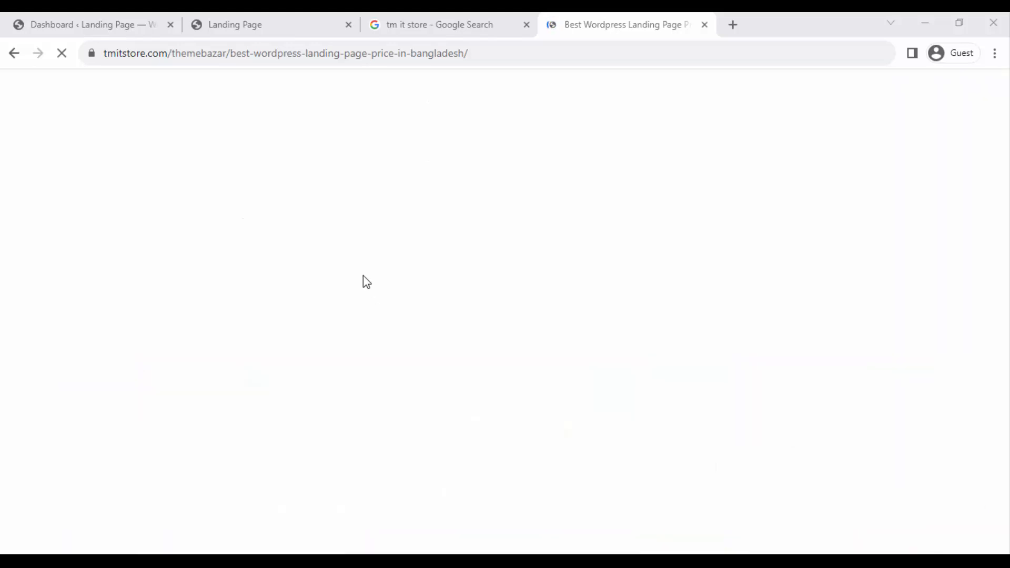
Examine the theme's licence prices, feature information and preview image down to the description.
scroll(361, 311, down, 4)
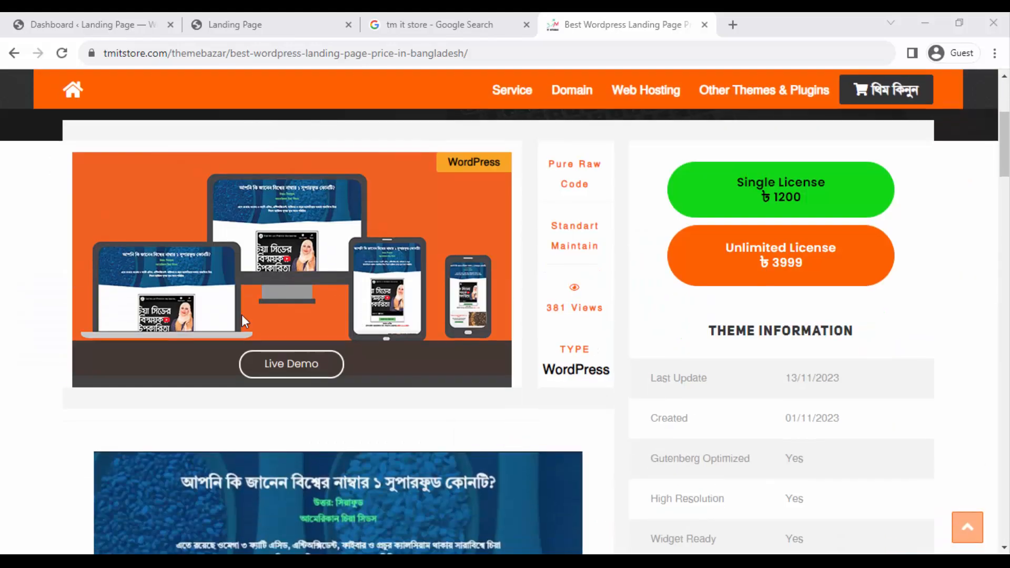
scroll(27, 309, down, 4)
scroll(449, 310, down, 4)
scroll(462, 248, down, 5)
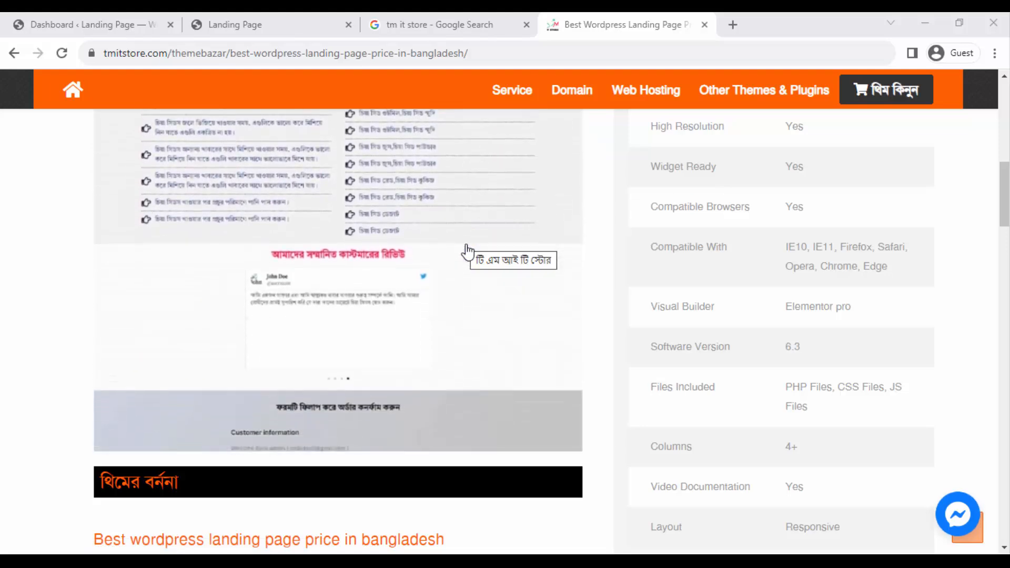
Return to the published landing page and examine its sections, contact buttons, billing form and product choices.
click(292, 23)
scroll(185, 316, down, 20)
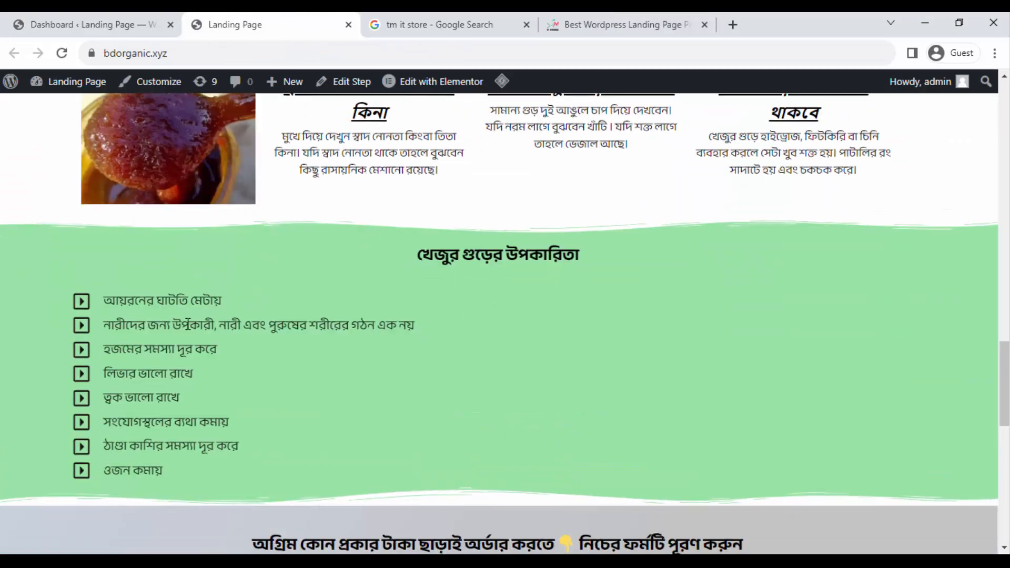
scroll(188, 337, up, 6)
scroll(191, 347, up, 15)
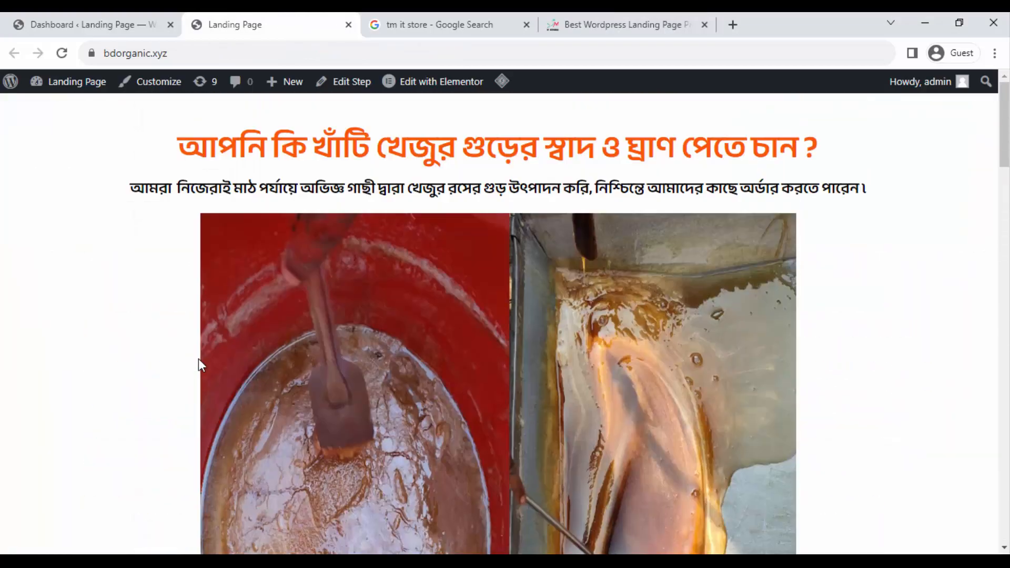
scroll(171, 323, down, 20)
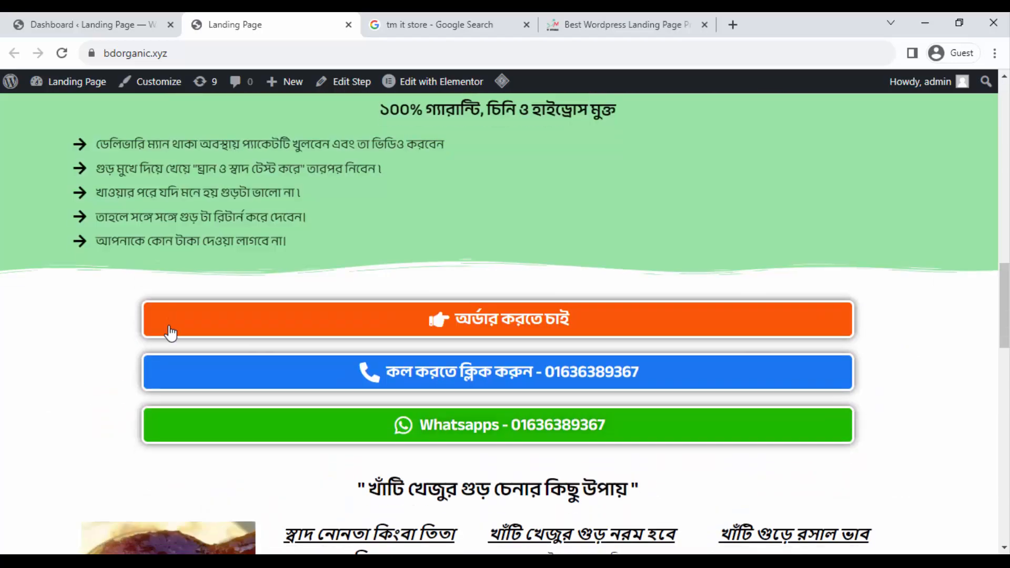
scroll(169, 331, down, 7)
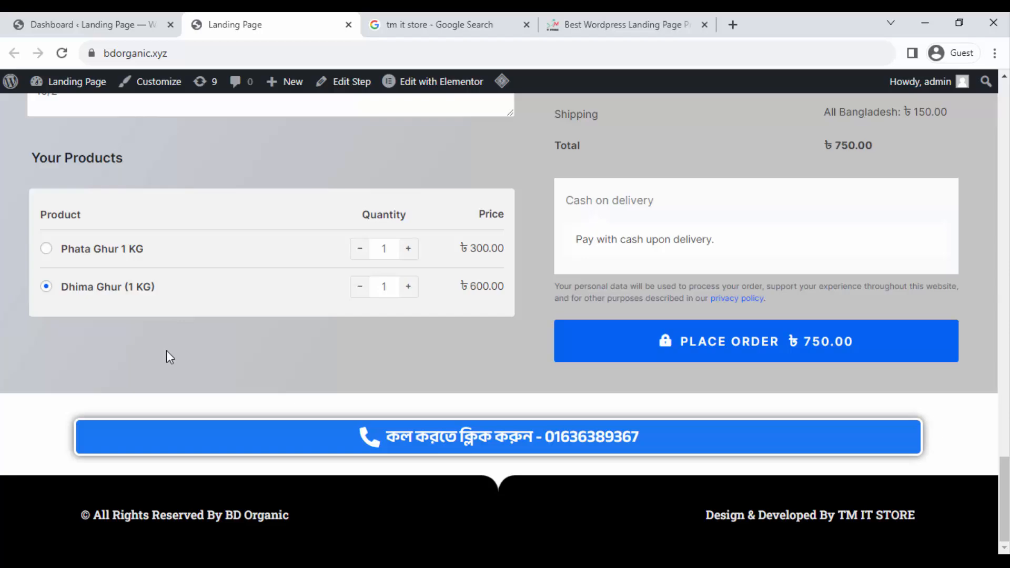
scroll(442, 395, up, 12)
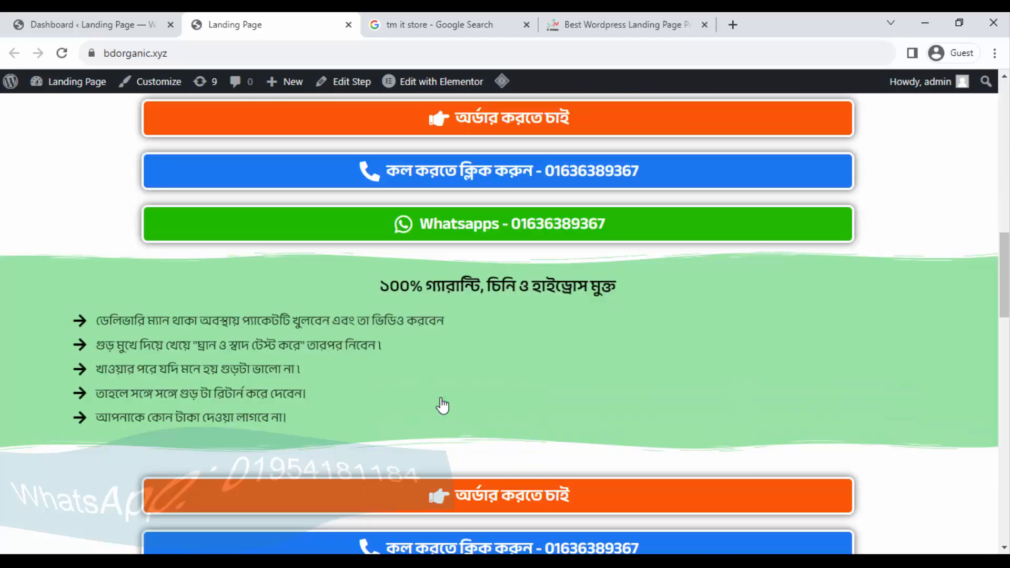
scroll(442, 406, down, 8)
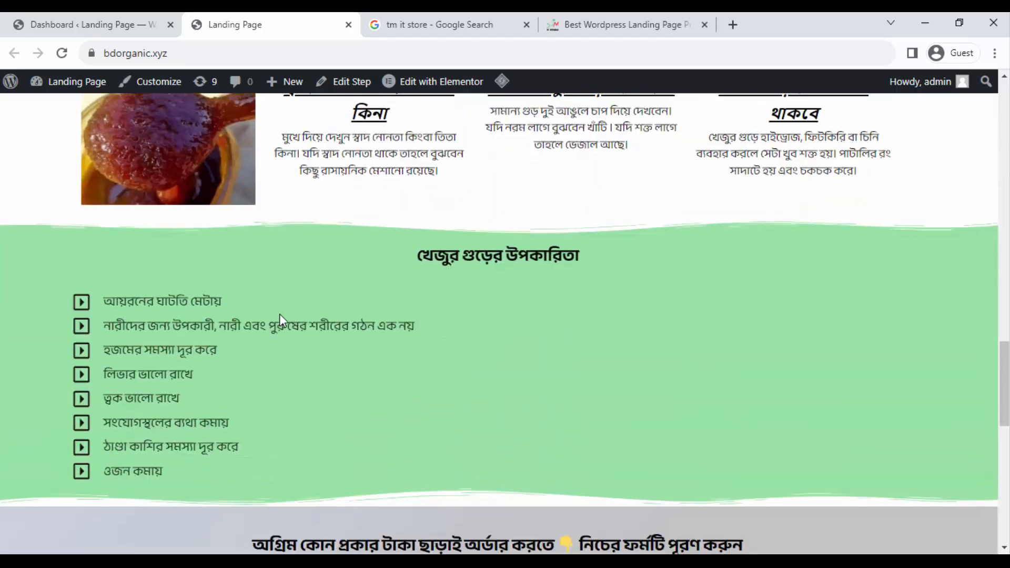
scroll(285, 300, down, 8)
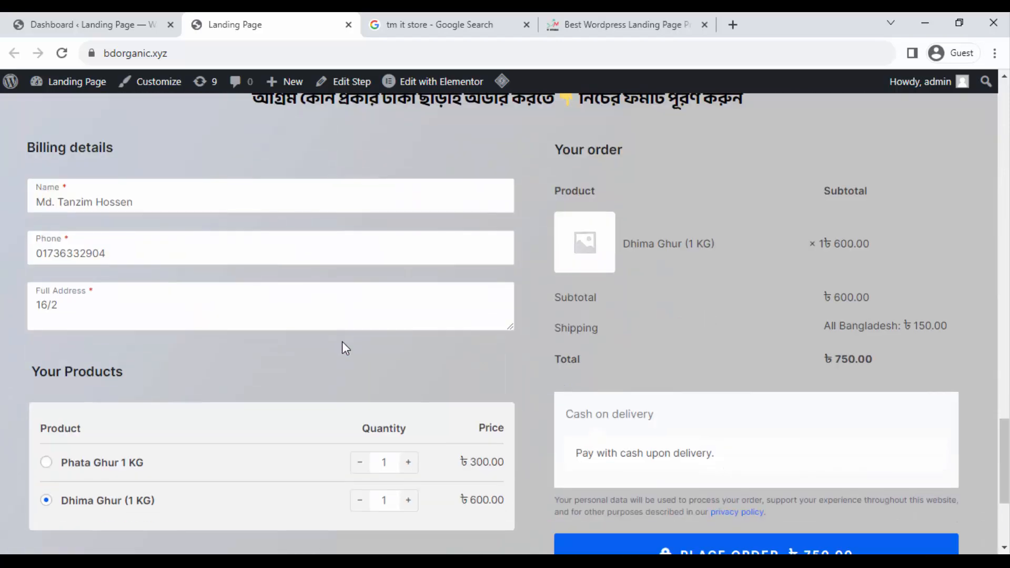
scroll(349, 347, down, 3)
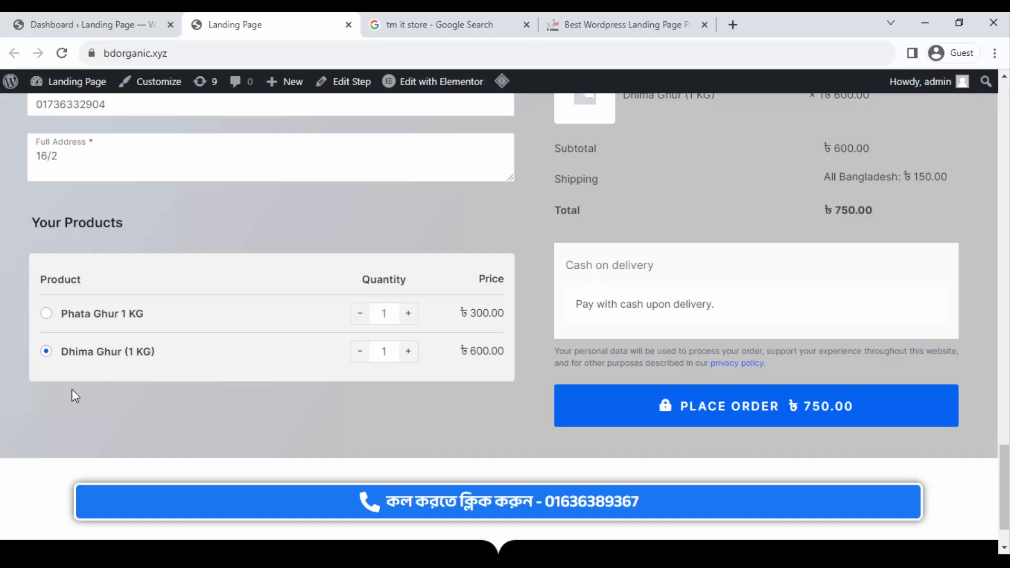
Open the landing page for editing in Elementor, close the Navigator and look through the page's sections.
click(427, 88)
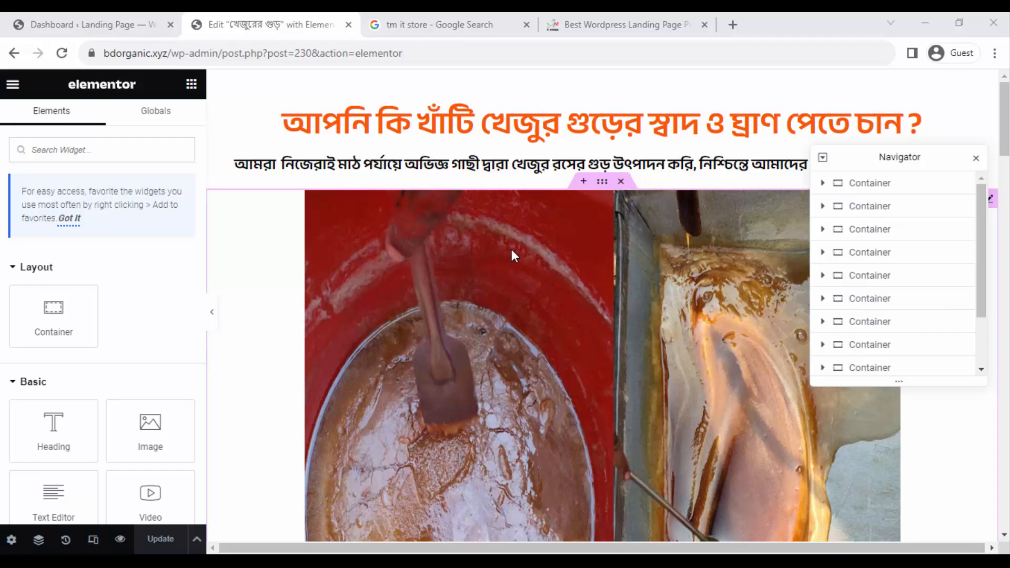
click(976, 158)
scroll(707, 163, down, 20)
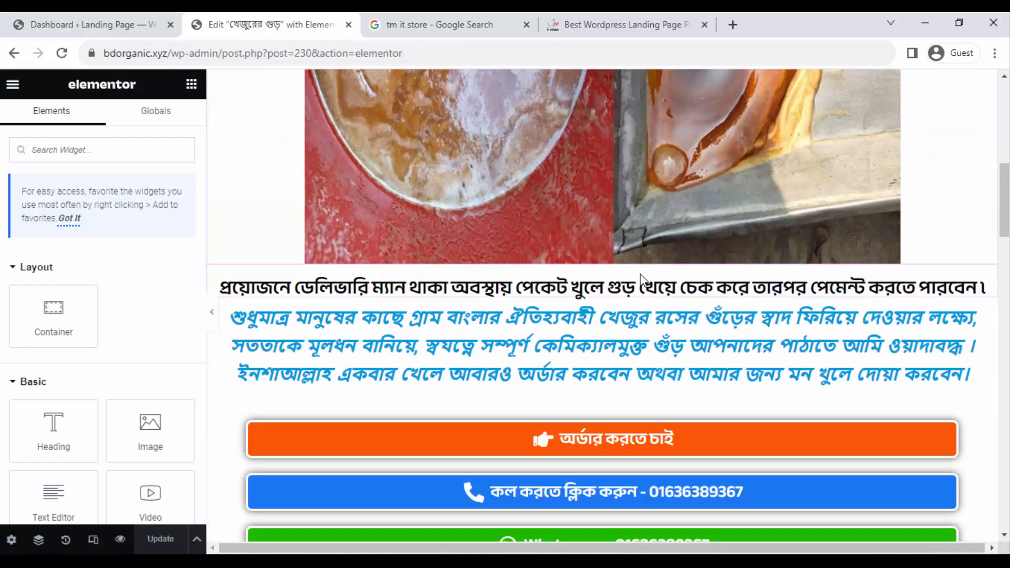
scroll(637, 289, down, 10)
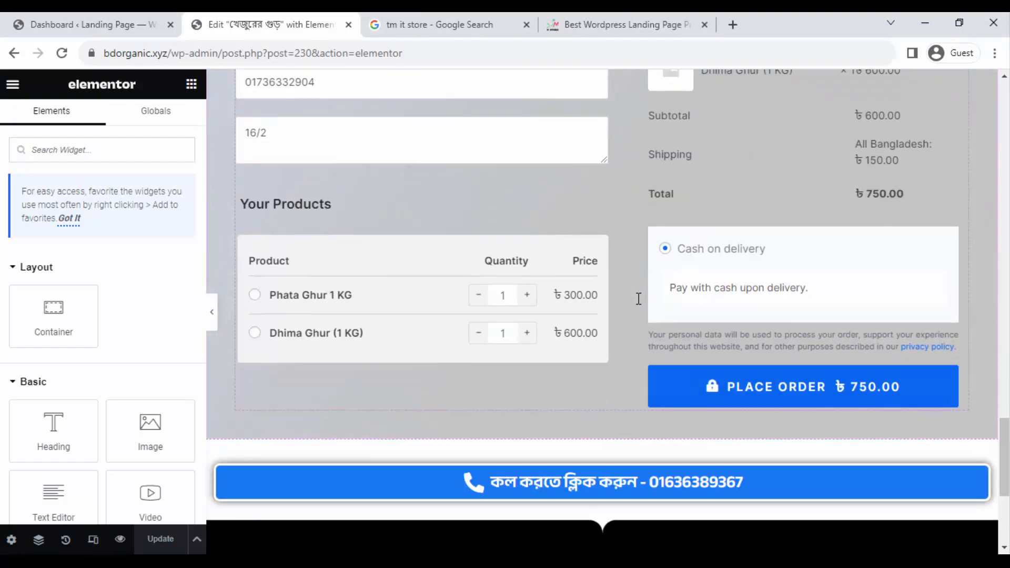
scroll(593, 381, up, 20)
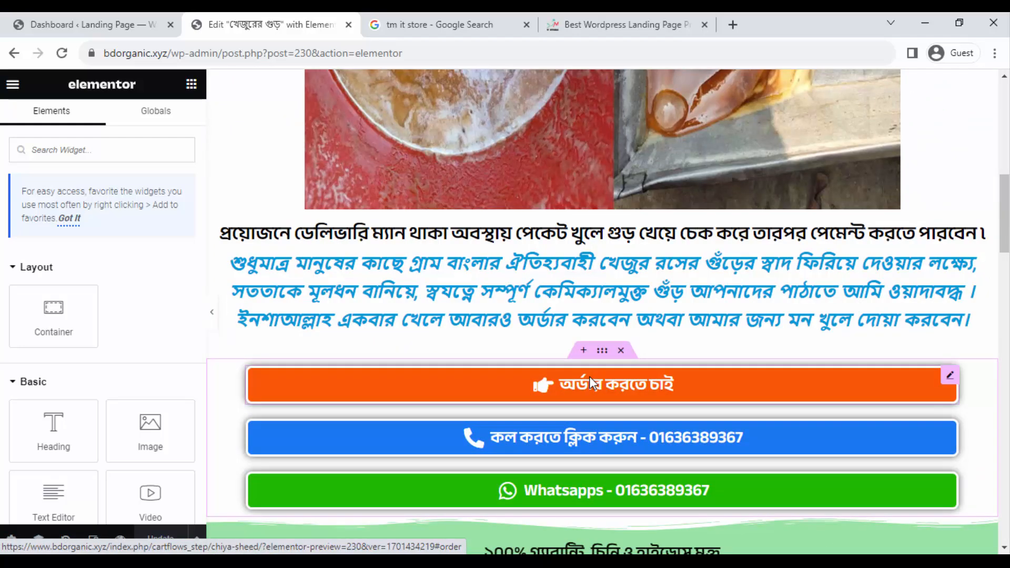
scroll(416, 329, up, 7)
scroll(413, 329, up, 4)
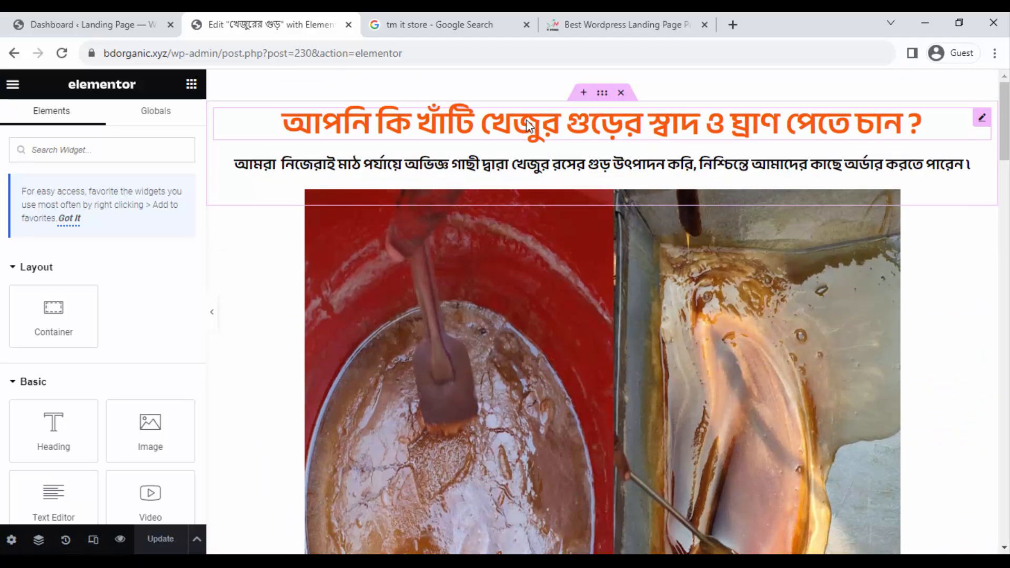
Inspect the editable content of the main headline, the intro text below it and the large product image.
click(527, 125)
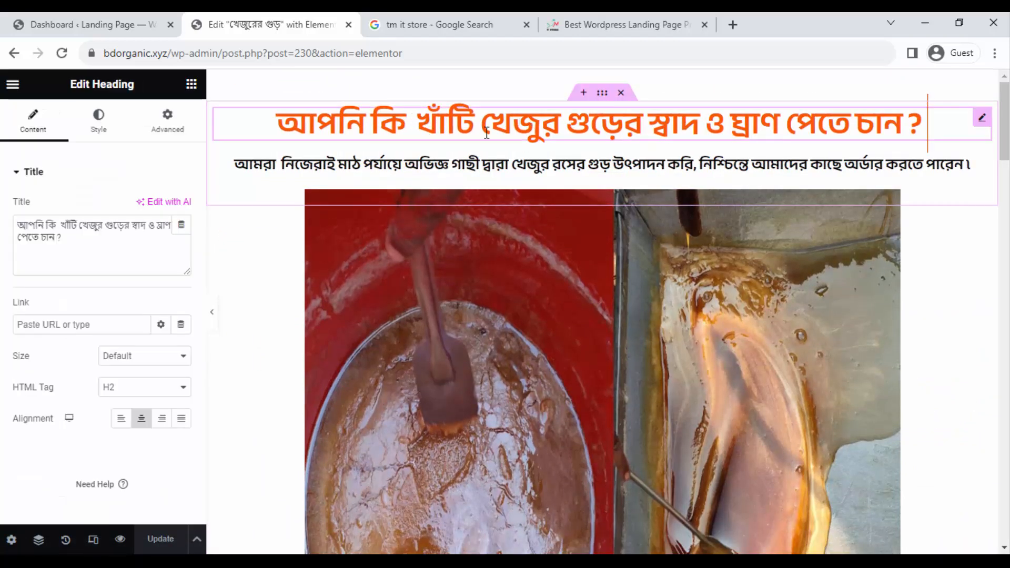
click(523, 176)
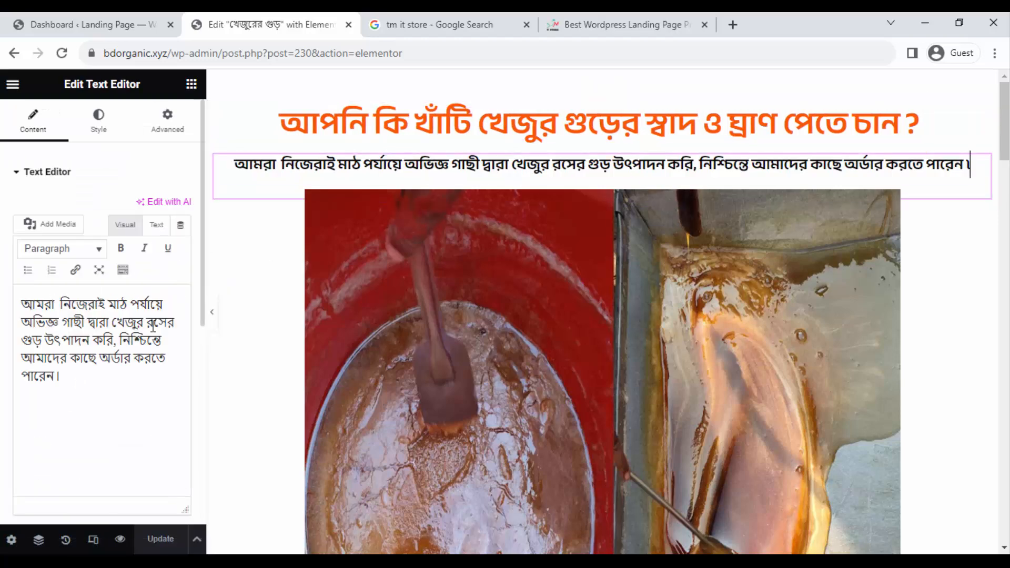
scroll(450, 305, down, 2)
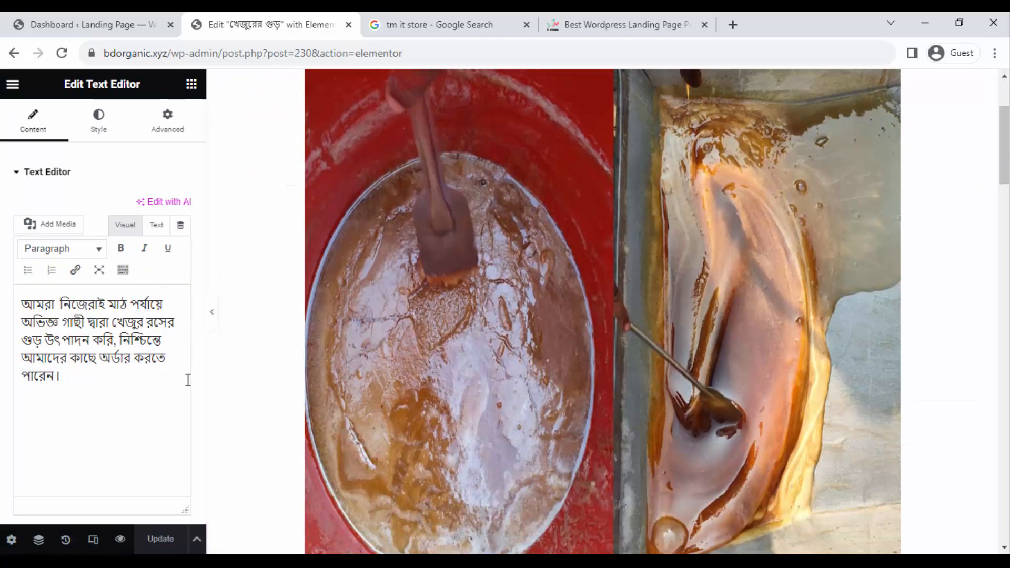
click(589, 302)
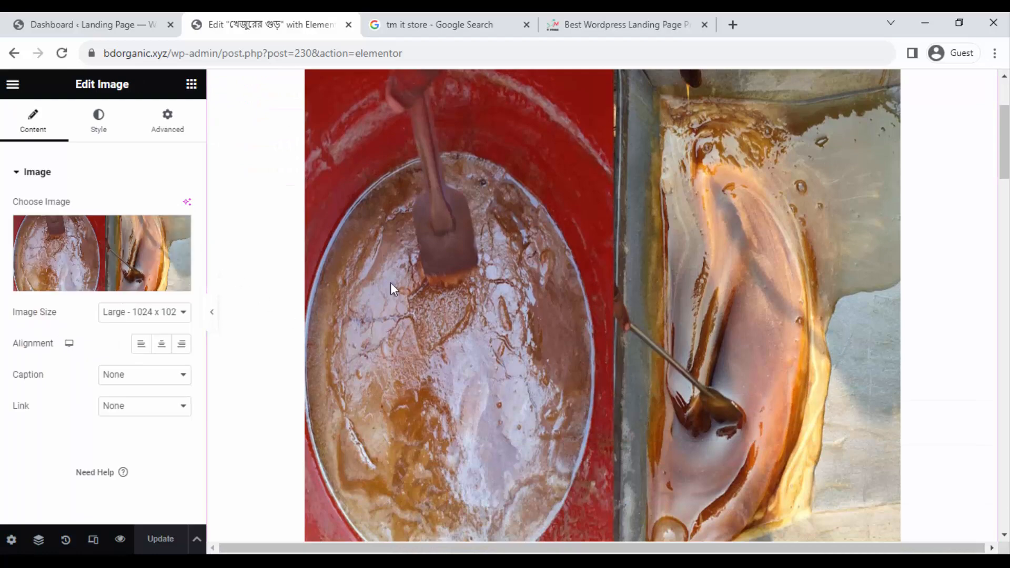
Review the remaining sections down to the footer and inspect the content of the credit and copyright texts.
scroll(551, 345, down, 7)
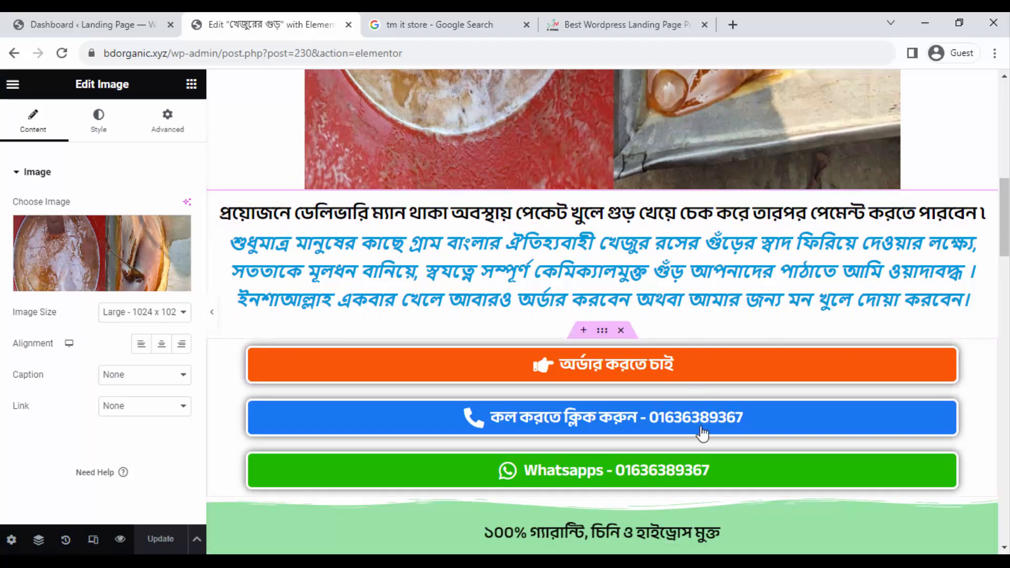
scroll(699, 402, down, 12)
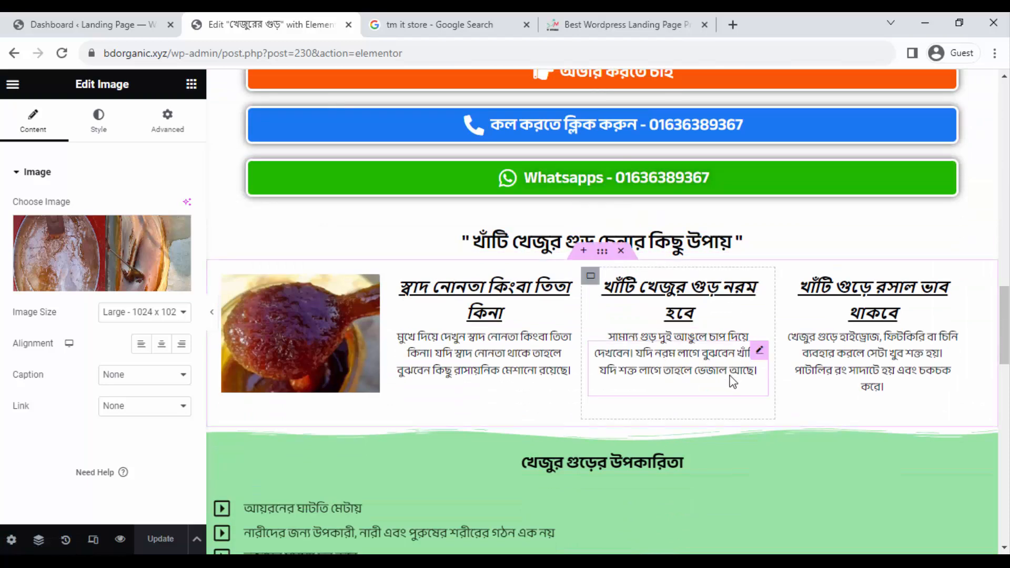
scroll(731, 378, down, 10)
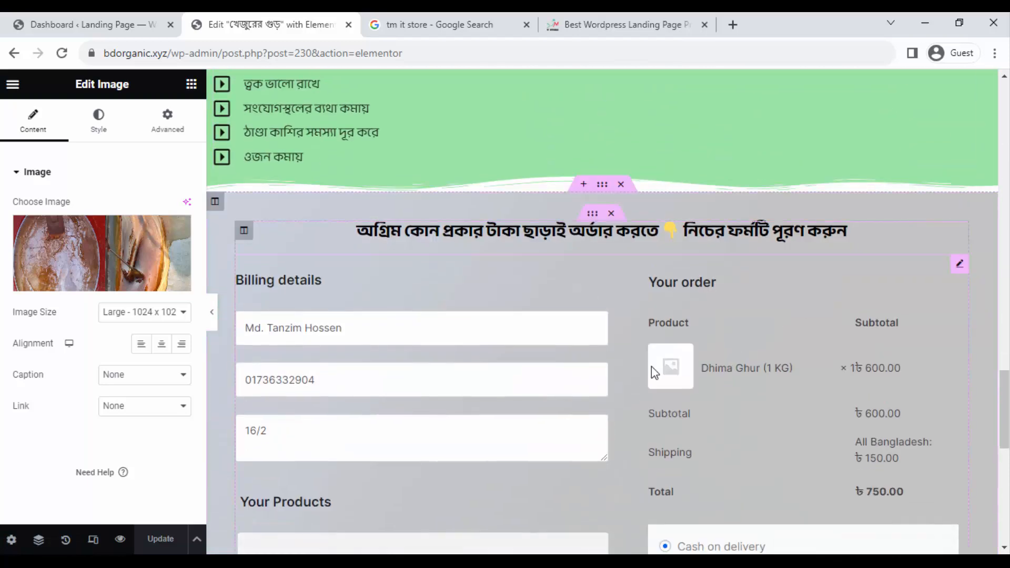
scroll(579, 375, down, 5)
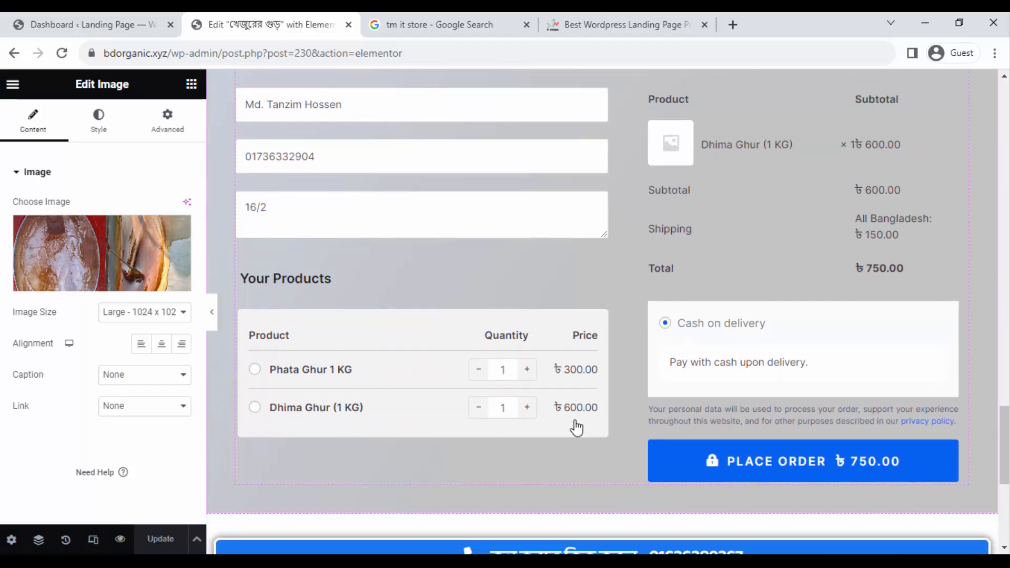
scroll(579, 418, down, 5)
scroll(526, 413, down, 1)
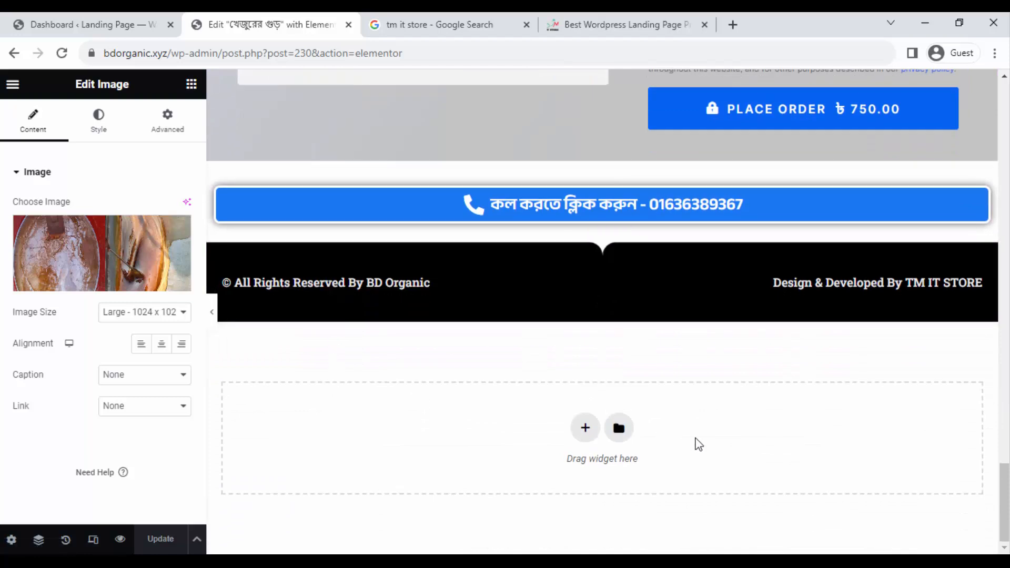
click(868, 284)
click(308, 286)
Review the page again from the headline down to the product options in the order form.
scroll(395, 227, up, 15)
scroll(416, 248, up, 10)
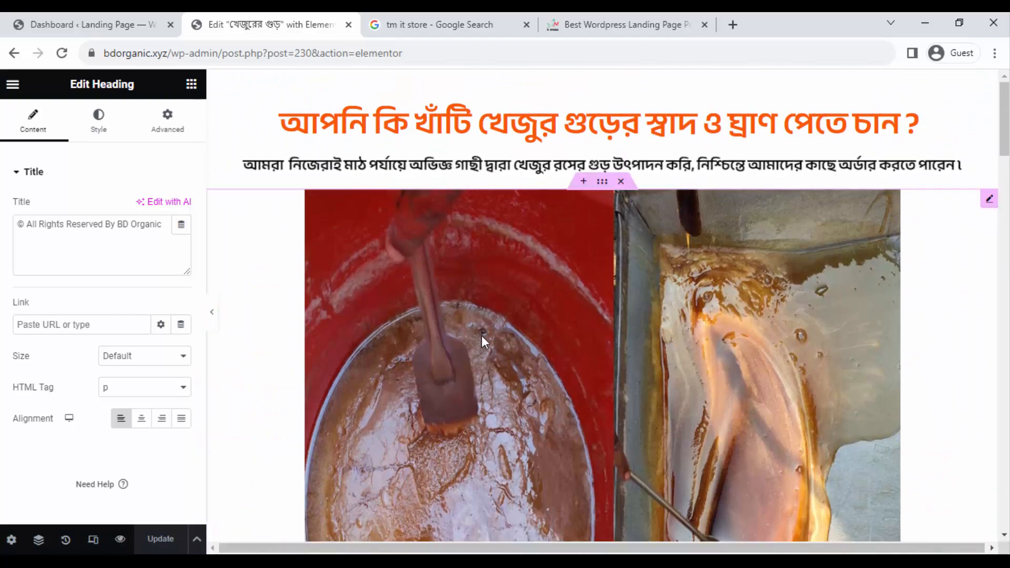
scroll(481, 339, down, 15)
scroll(479, 356, down, 1)
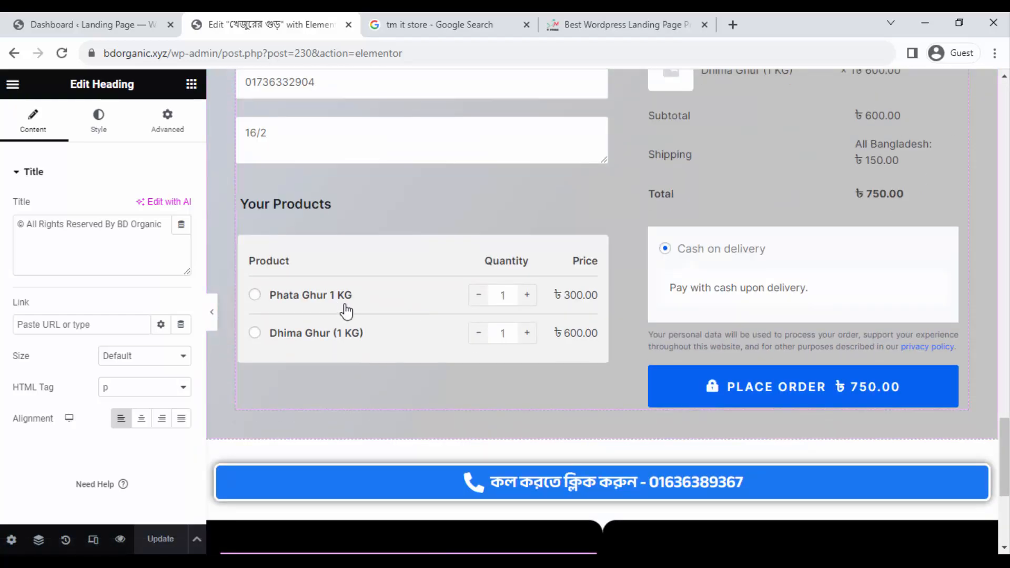
Switch to the WordPress dashboard and open the product Dhima Ghur (1 KG) for editing from the list of all products.
click(89, 24)
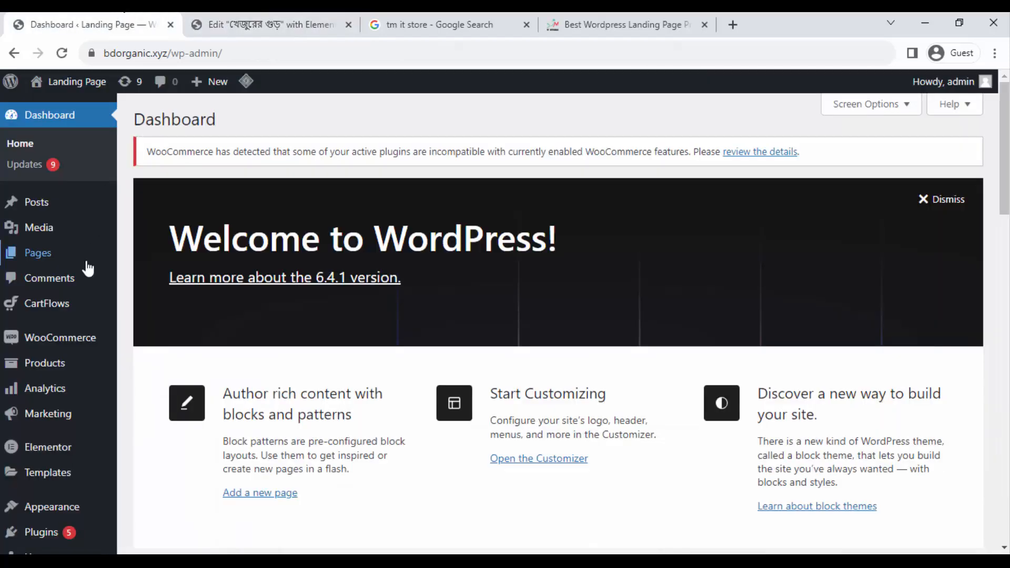
mouse_move(86, 266)
mouse_move(56, 352)
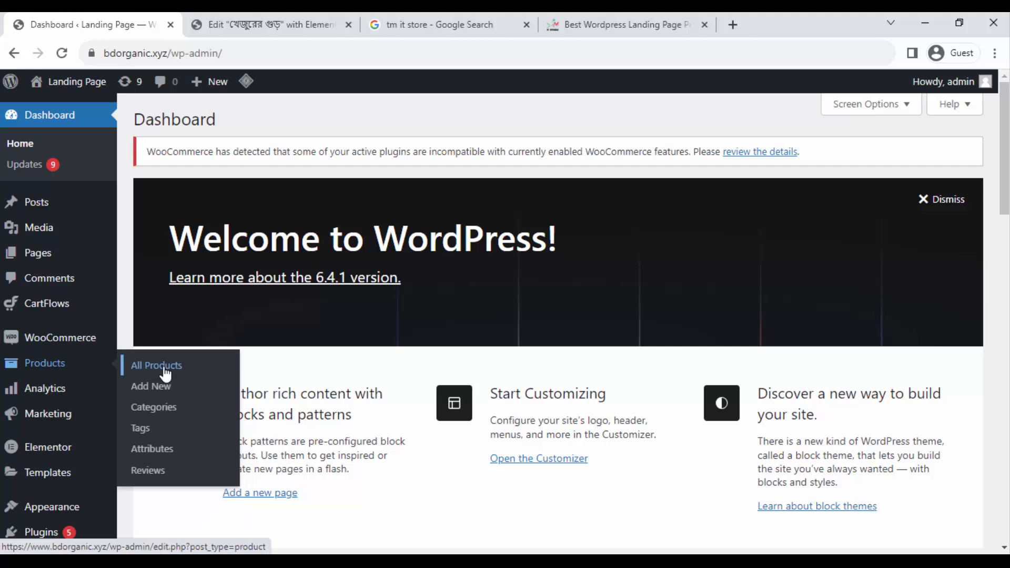
click(165, 373)
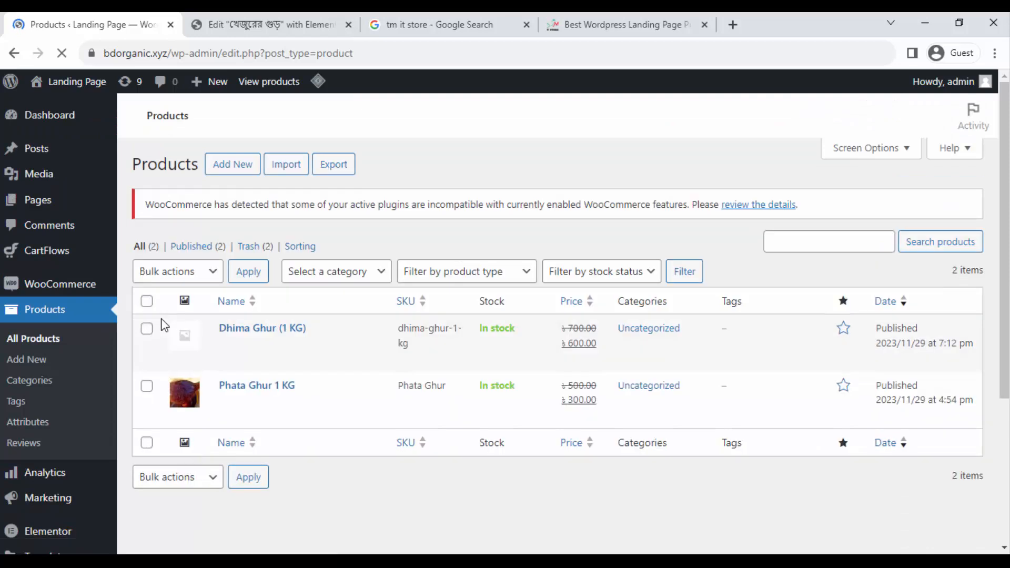
mouse_move(241, 340)
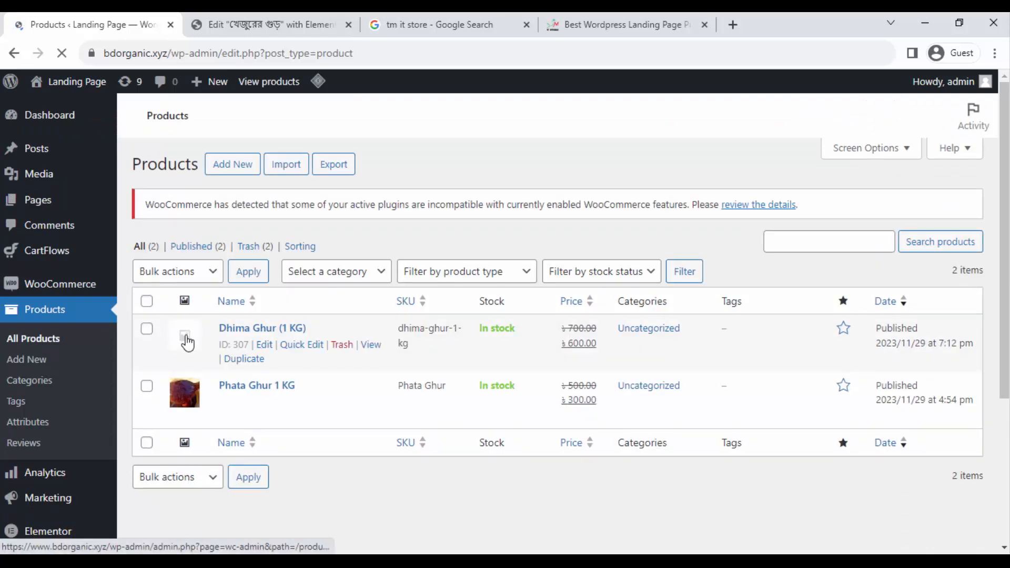
click(269, 350)
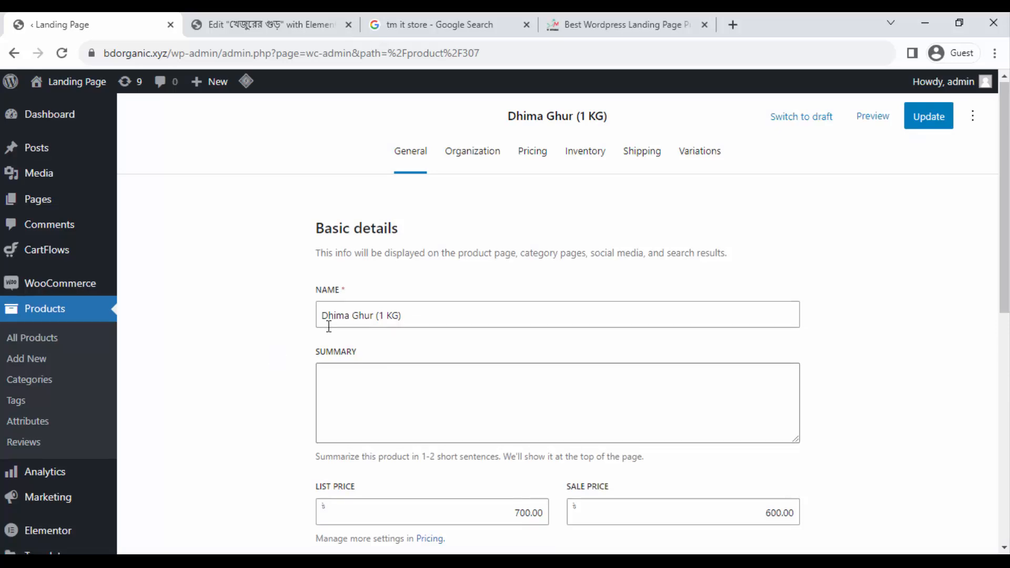
Add the media library image 13-1-768x576-1.jpg to the Dhima Ghur (1 KG) product and update the product.
scroll(329, 322, down, 5)
scroll(465, 386, down, 3)
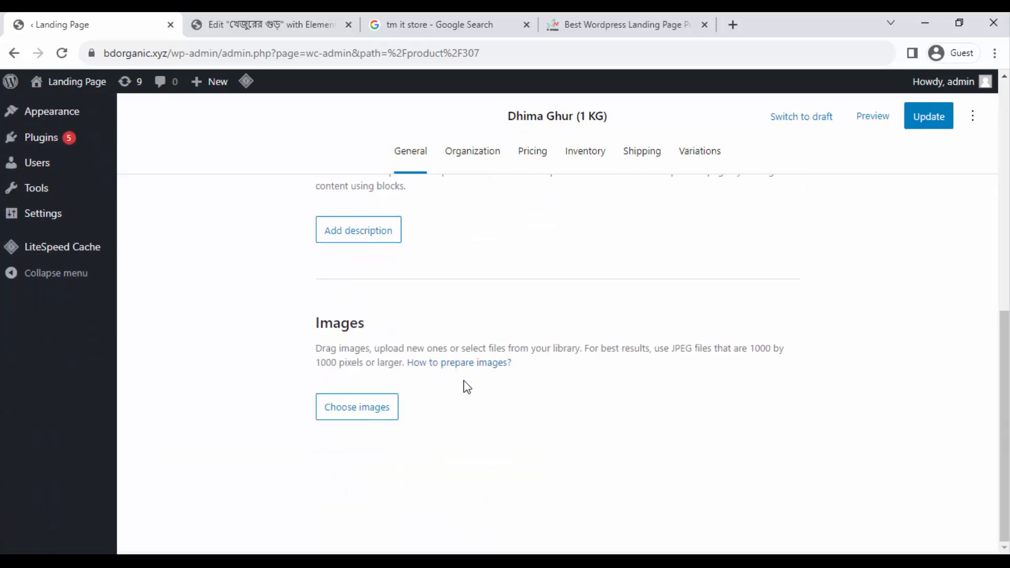
scroll(465, 389, up, 4)
scroll(466, 391, down, 4)
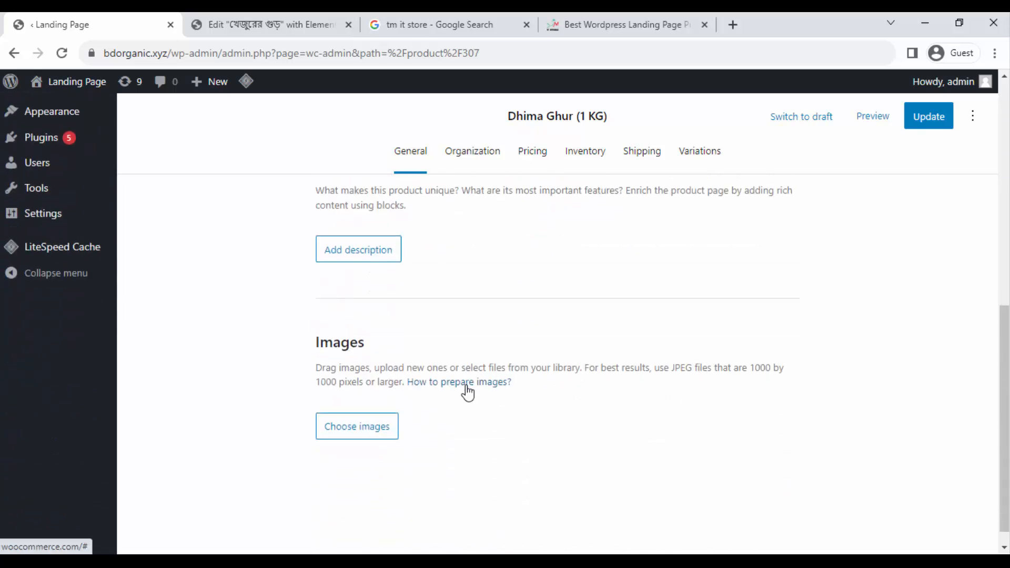
click(363, 432)
click(120, 141)
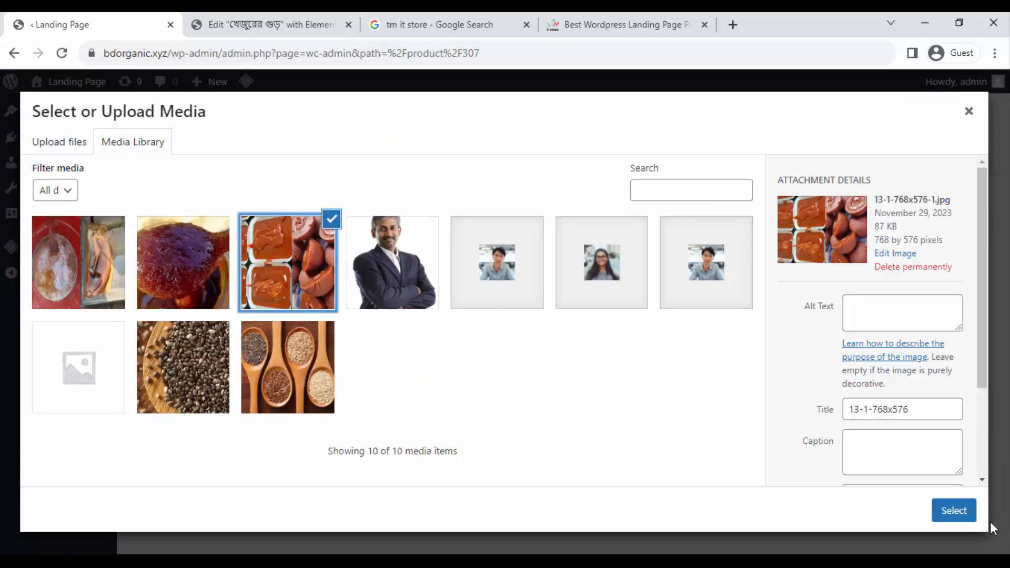
click(961, 518)
click(929, 116)
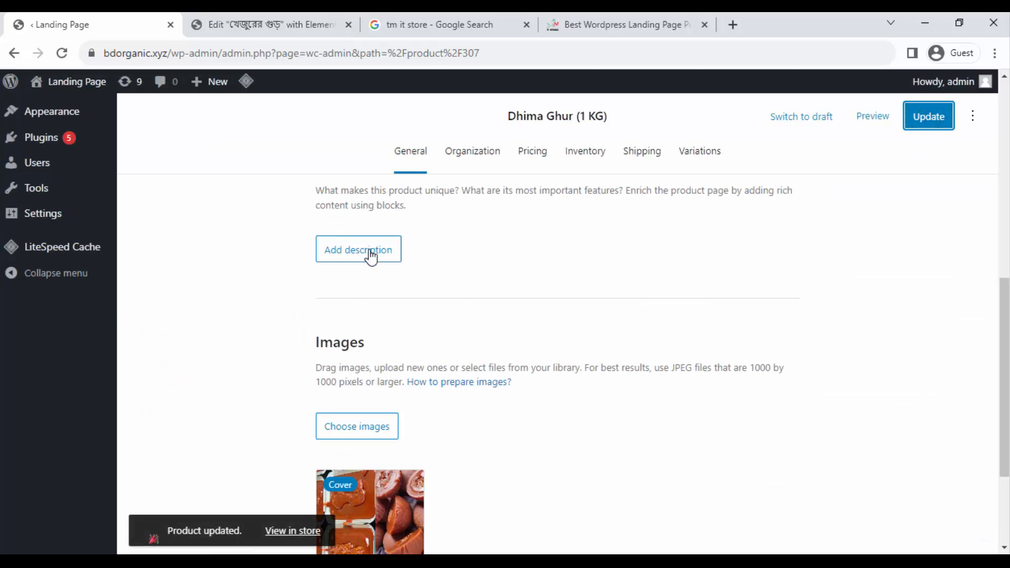
scroll(187, 298, up, 8)
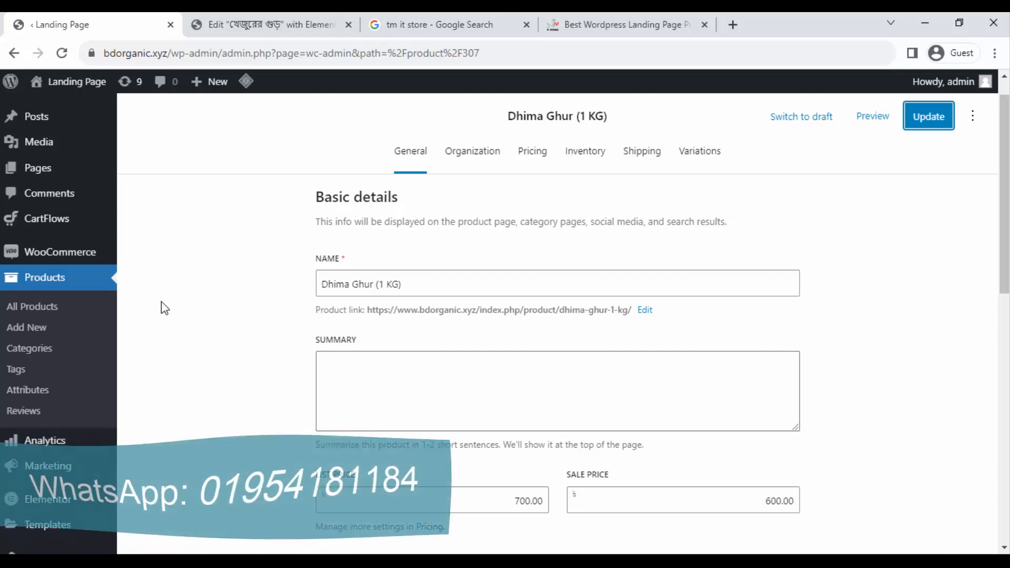
Open the live landing page in a new tab and check the product image and product options in the order form.
mouse_move(97, 83)
right_click(66, 108)
click(94, 116)
click(230, 21)
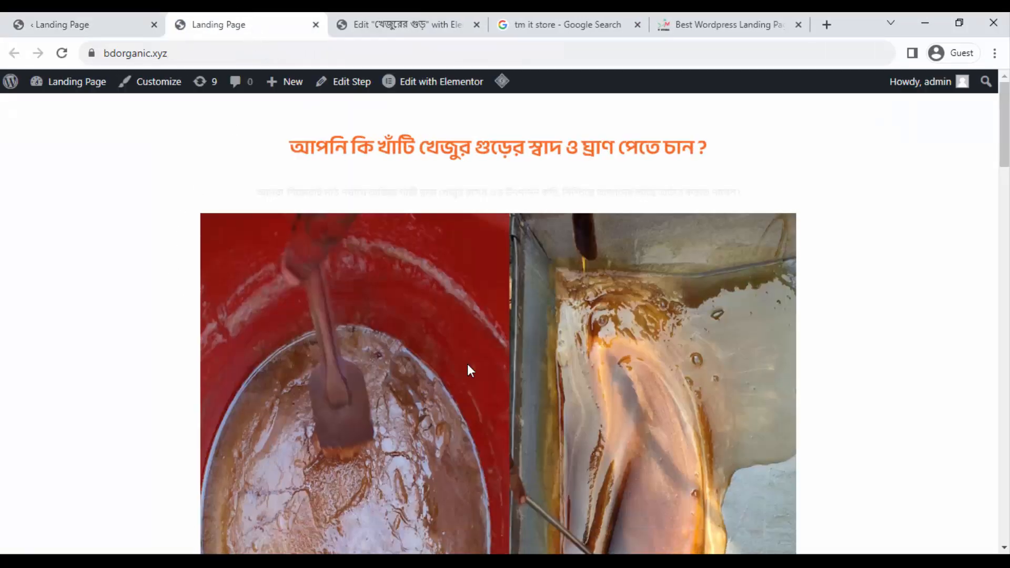
scroll(375, 291, down, 3)
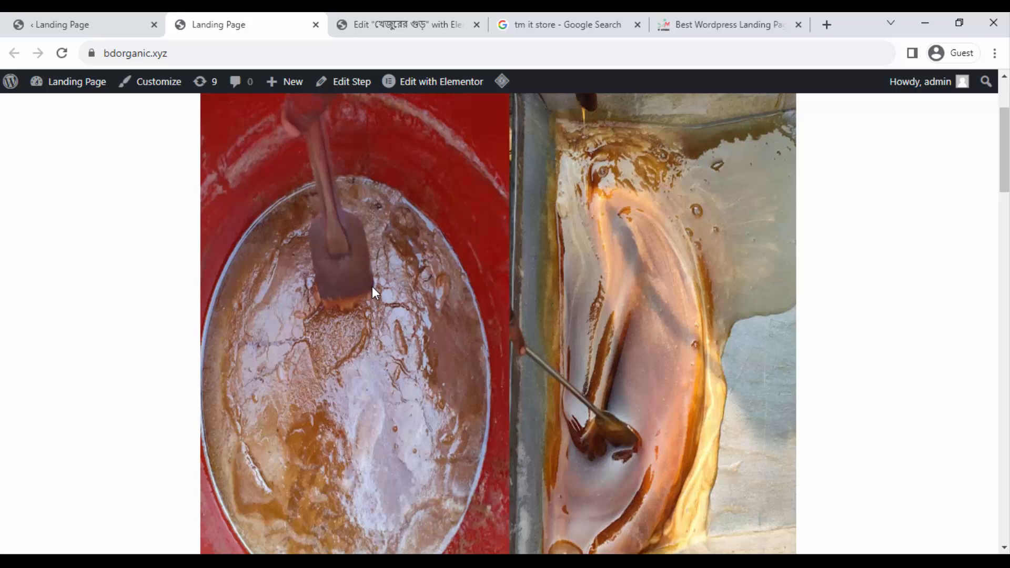
scroll(372, 286, down, 15)
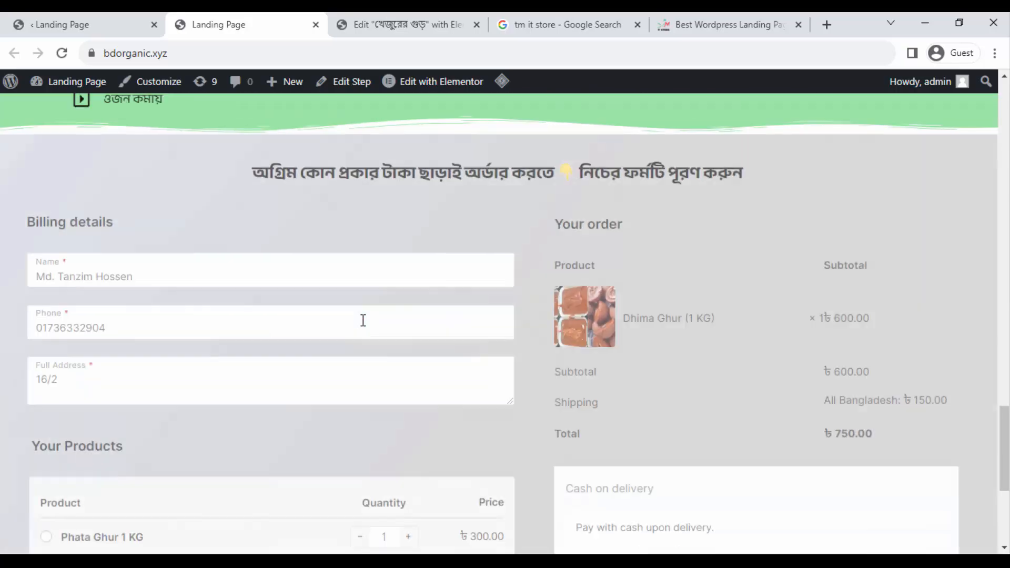
scroll(363, 320, down, 5)
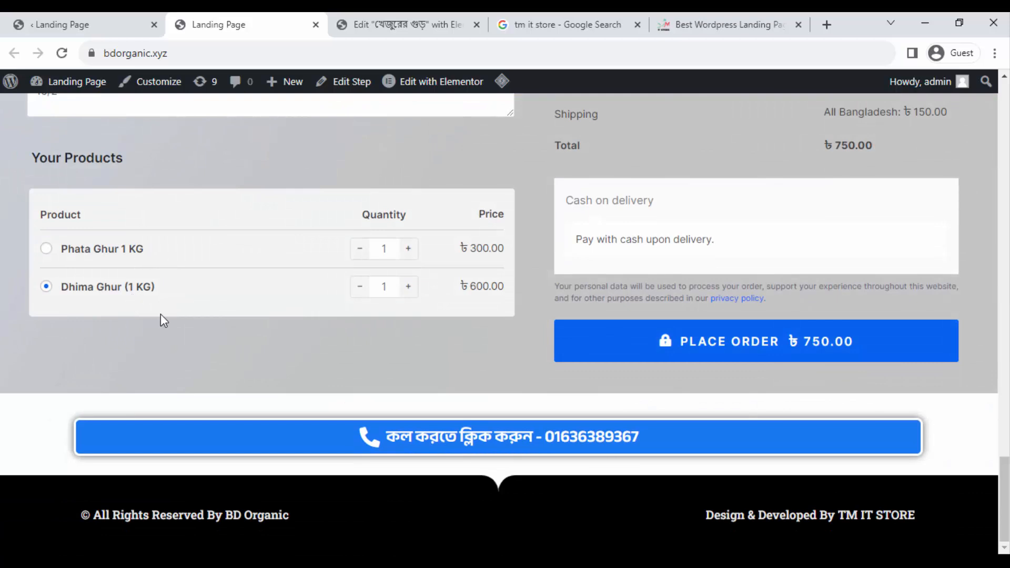
scroll(163, 320, up, 4)
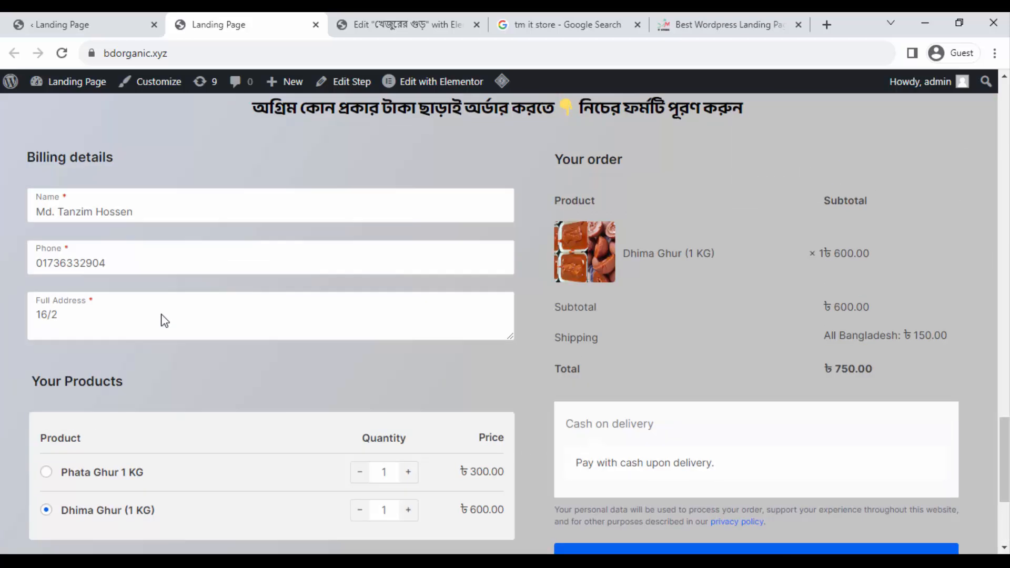
scroll(217, 346, down, 1)
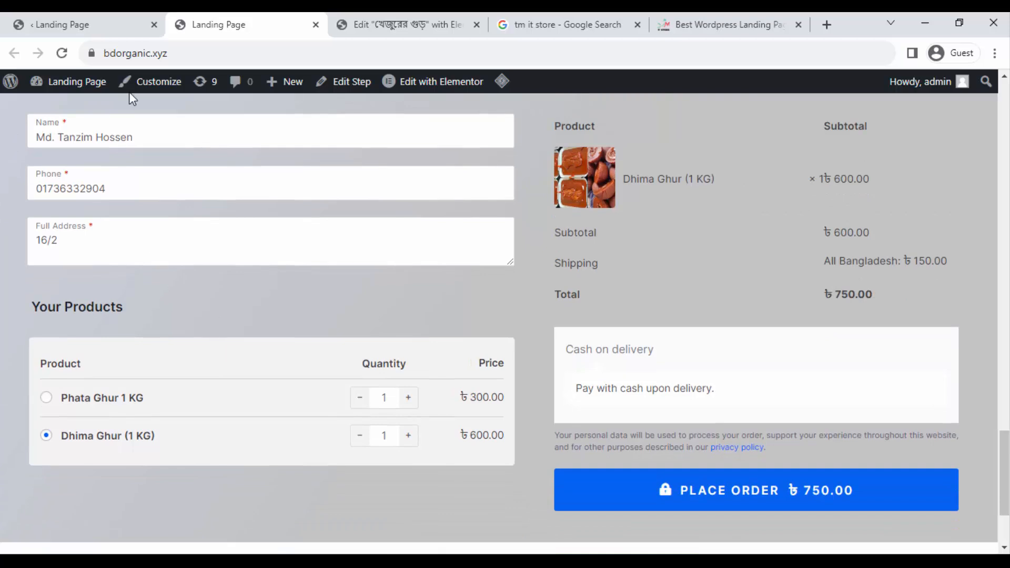
Return to the product editor, start a new product and name it Liquid Ghur.
click(72, 16)
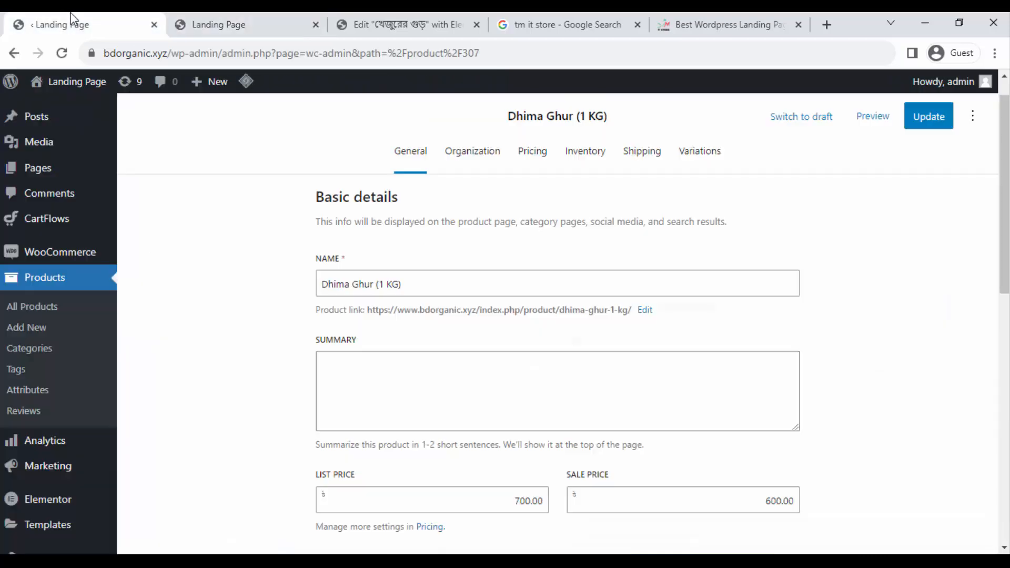
click(27, 330)
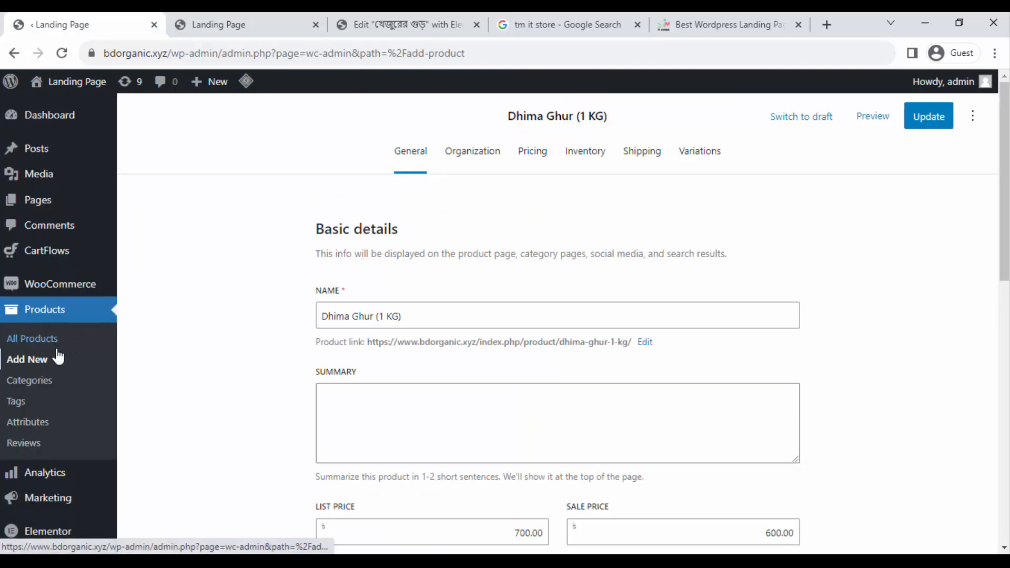
click(34, 362)
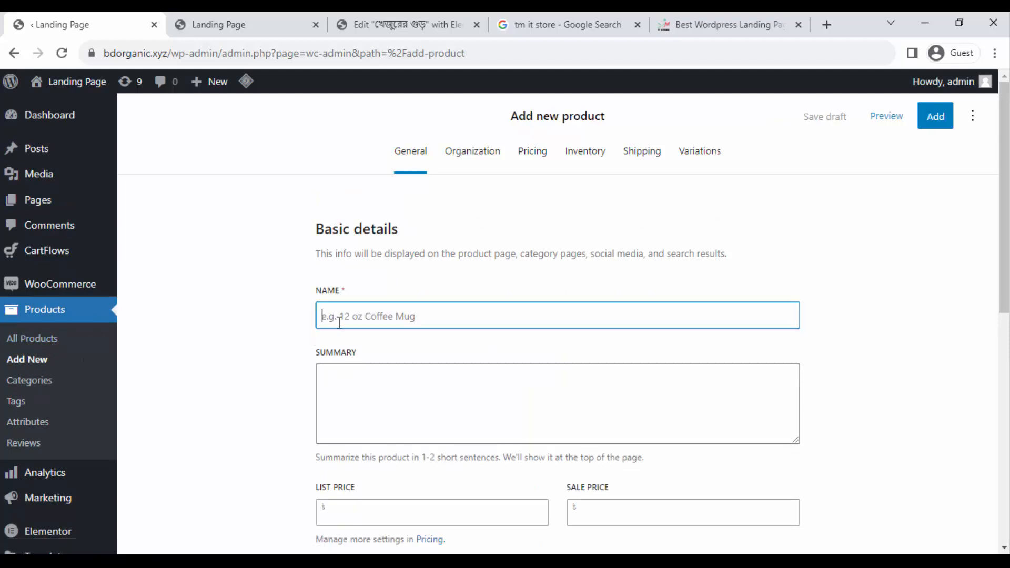
text(Liquid )
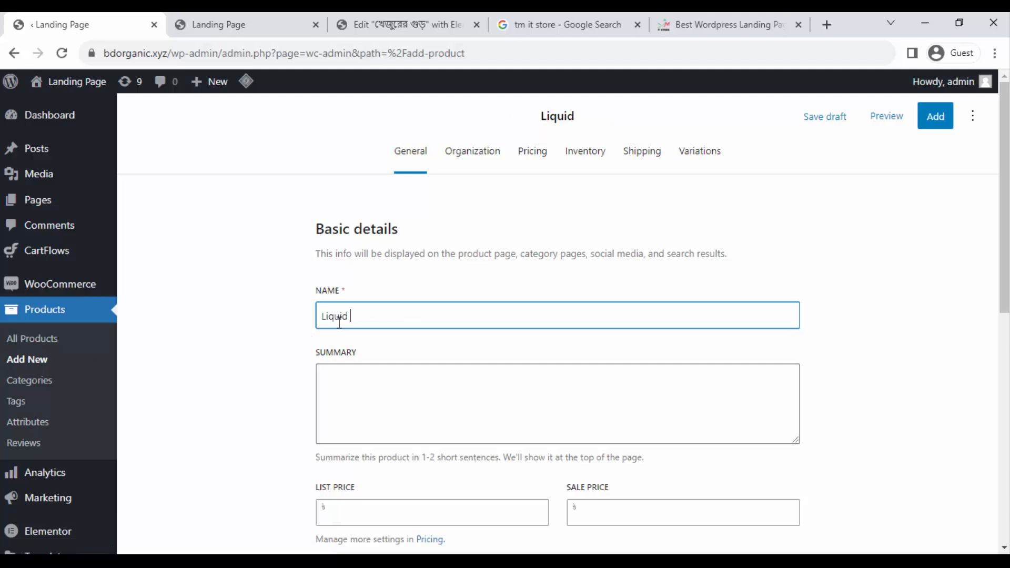
text(Ghur)
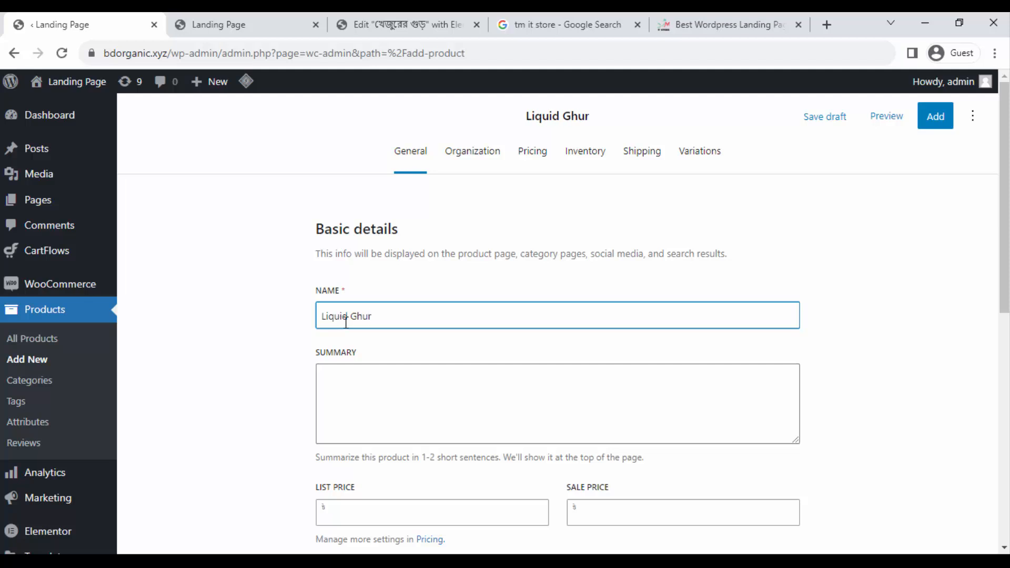
Set the new product's list price to 600 and its sale price to 500.
scroll(386, 318, down, 1)
click(542, 436)
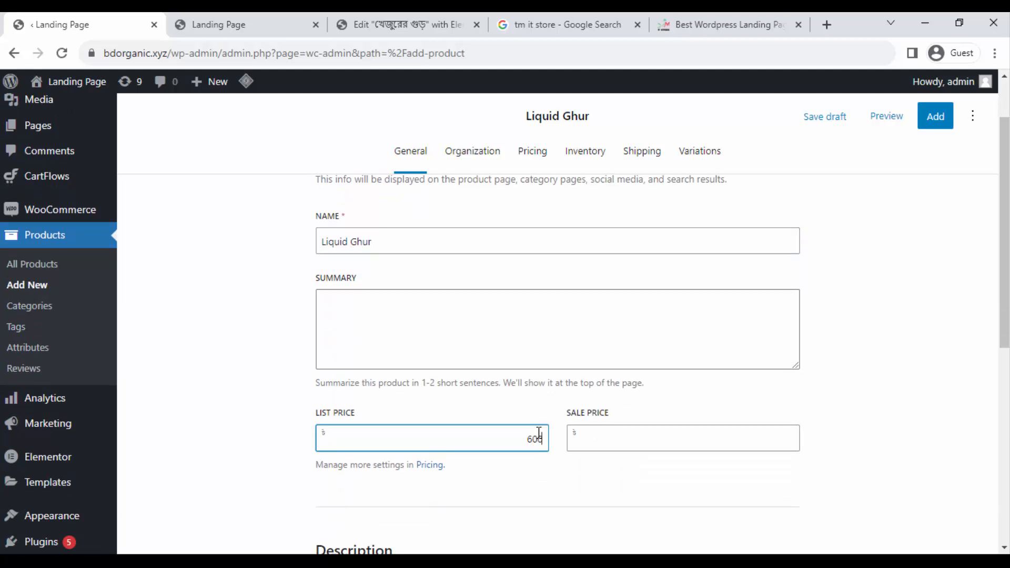
click(685, 446)
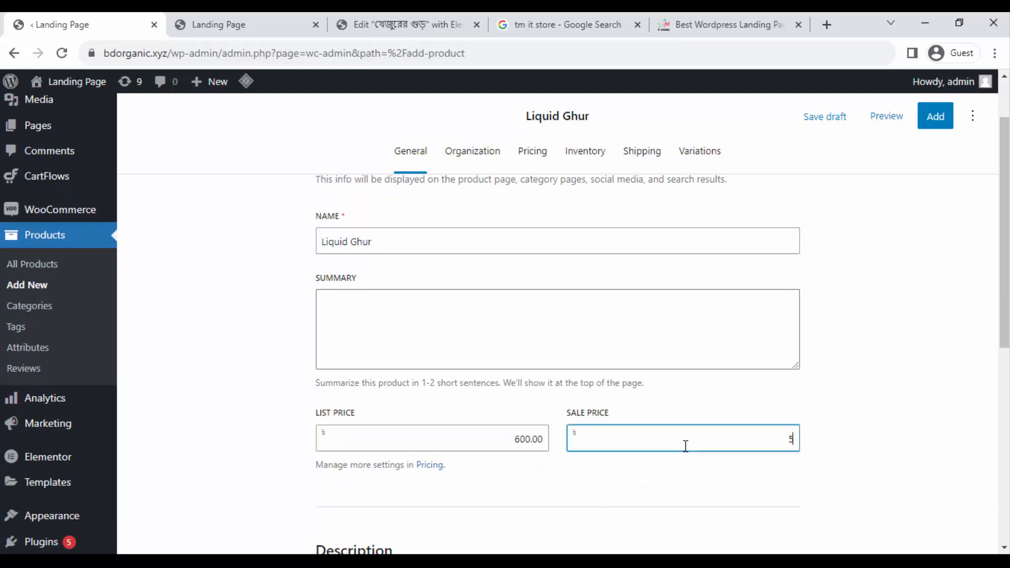
click(840, 417)
Extend the new product's name with the weight so it reads Liquid Ghur (1 KG).
click(451, 241)
text(())
text(1 K)
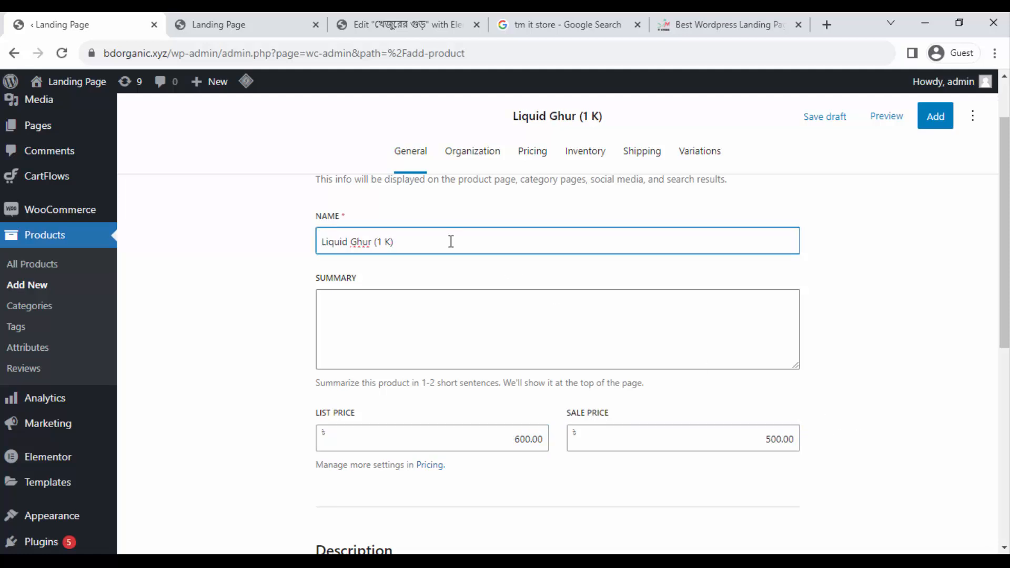
text(G)
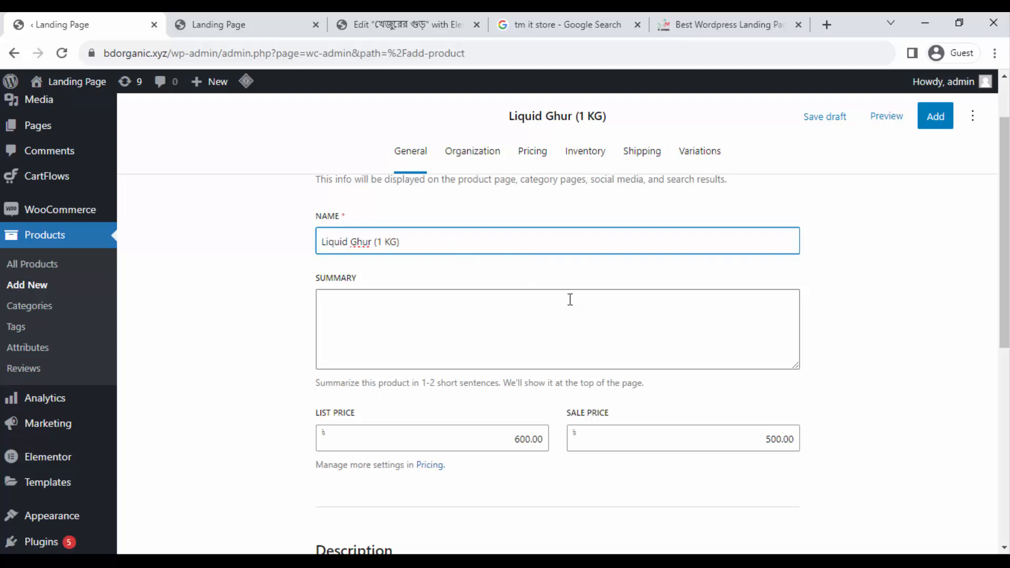
Choose the first media library image as the Liquid Ghur (1 KG) product image and add the product to the store.
scroll(558, 293, down, 7)
click(347, 438)
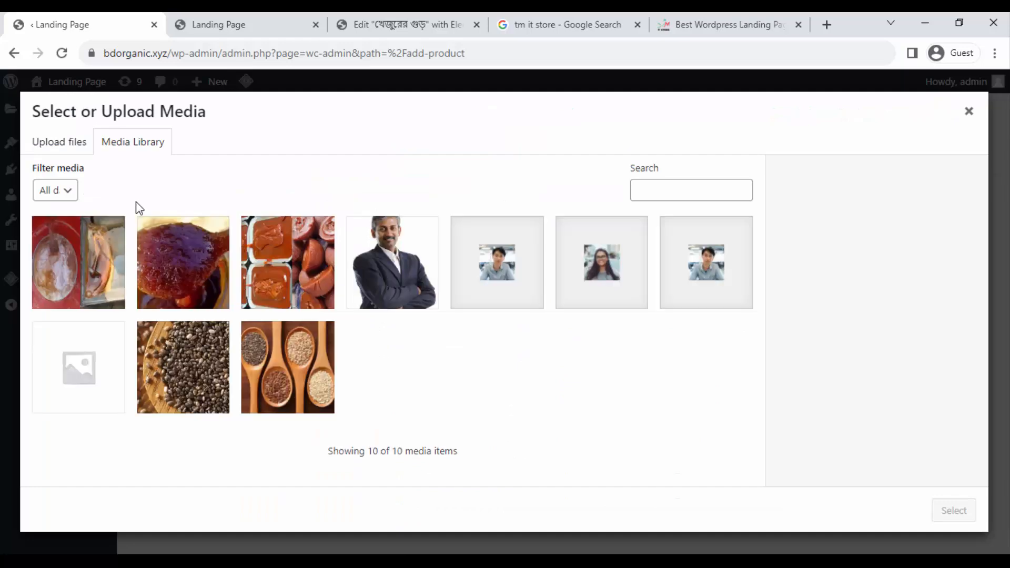
click(98, 277)
click(947, 521)
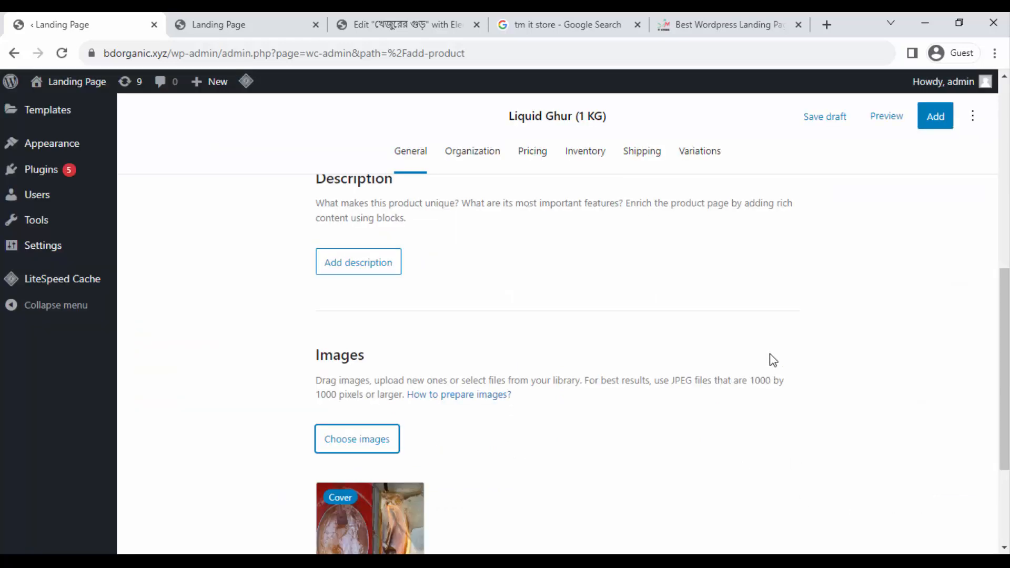
scroll(825, 304, up, 3)
click(935, 116)
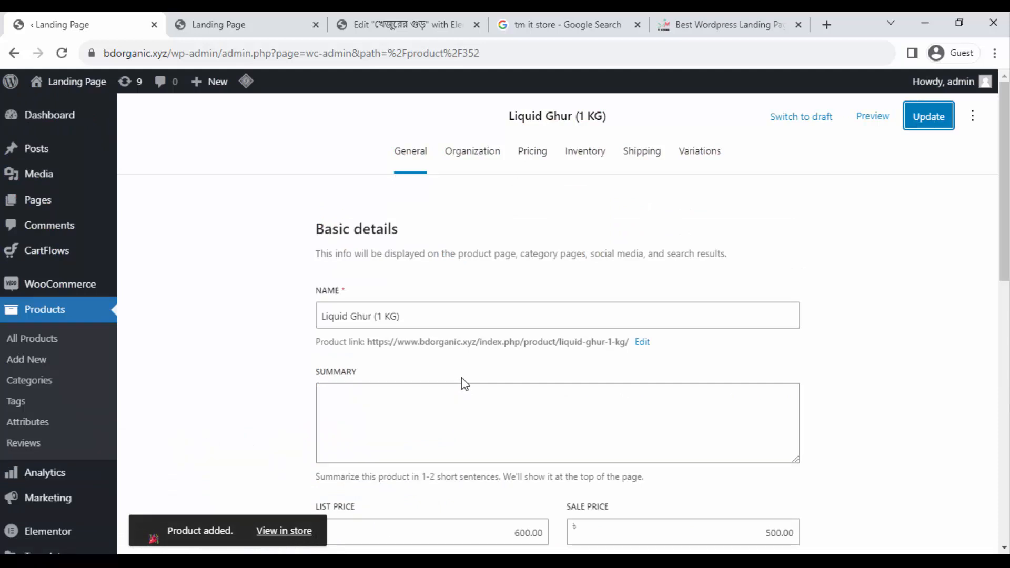
Switch to the live landing page, reload it and check the product options in the order form.
click(220, 15)
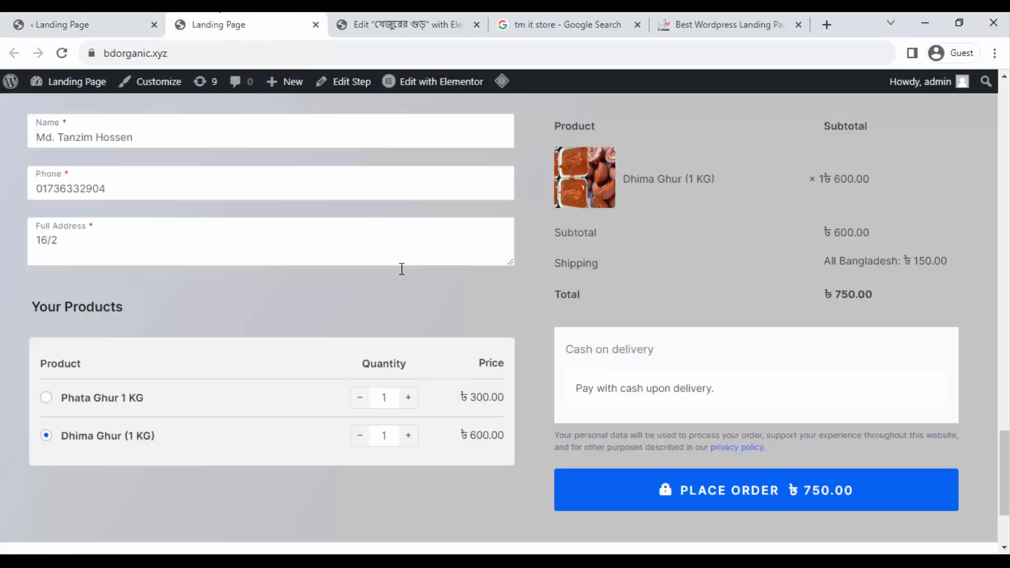
scroll(456, 418, down, 3)
click(158, 52)
key(Return)
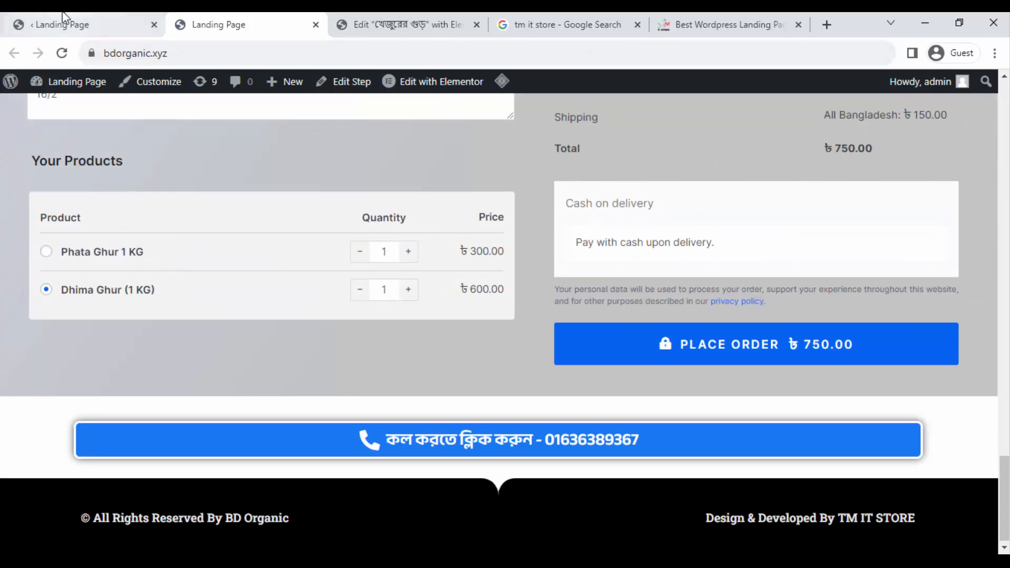
Return to the WordPress admin tab and open the first CartFlows flow for editing.
mouse_move(63, 16)
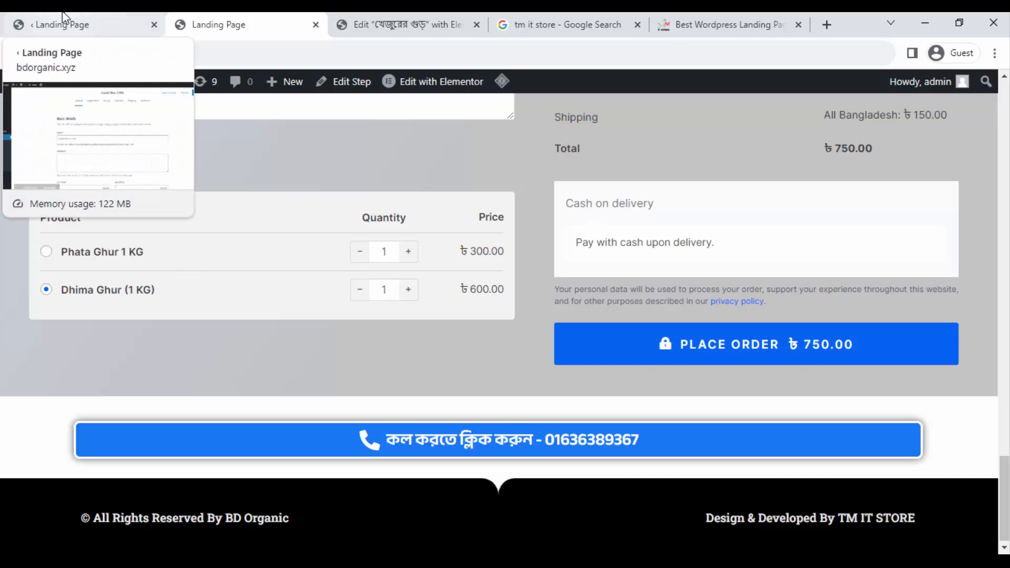
click(62, 14)
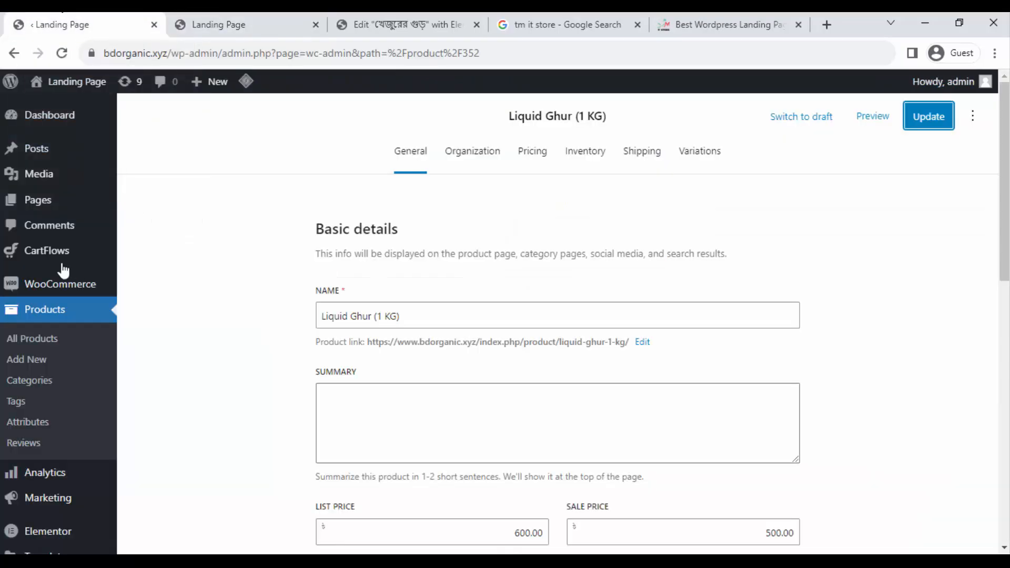
mouse_move(87, 261)
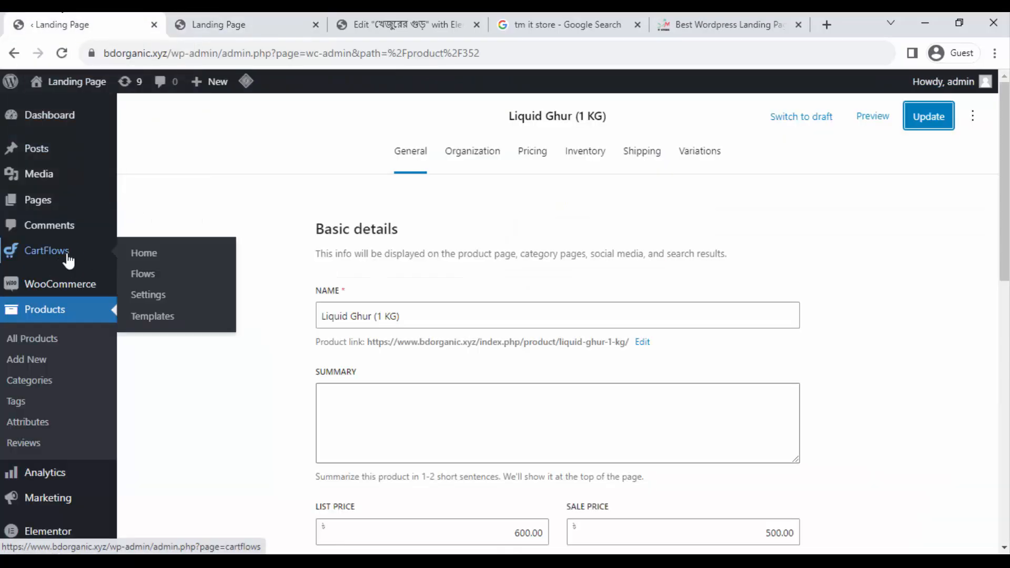
click(141, 279)
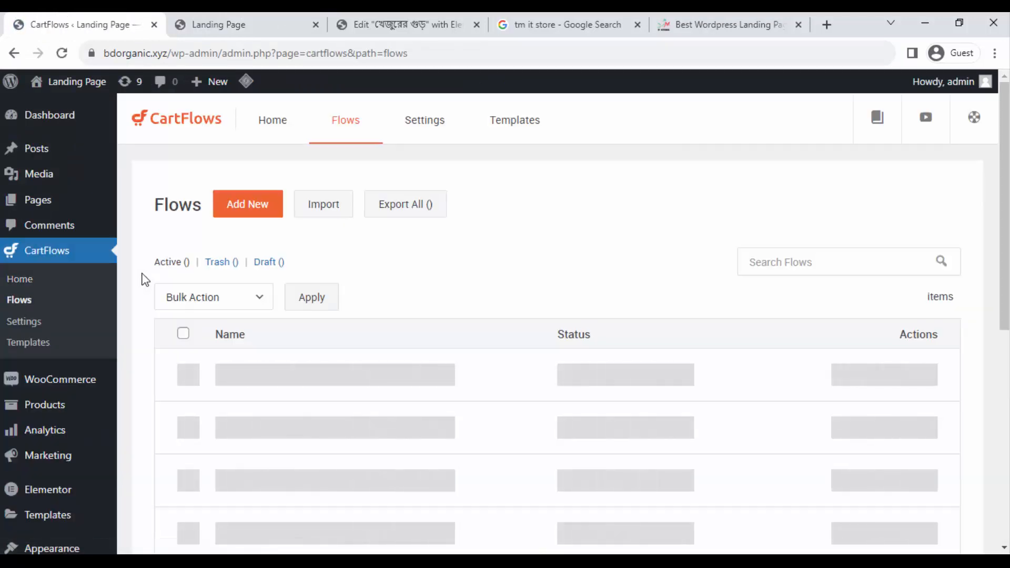
click(903, 377)
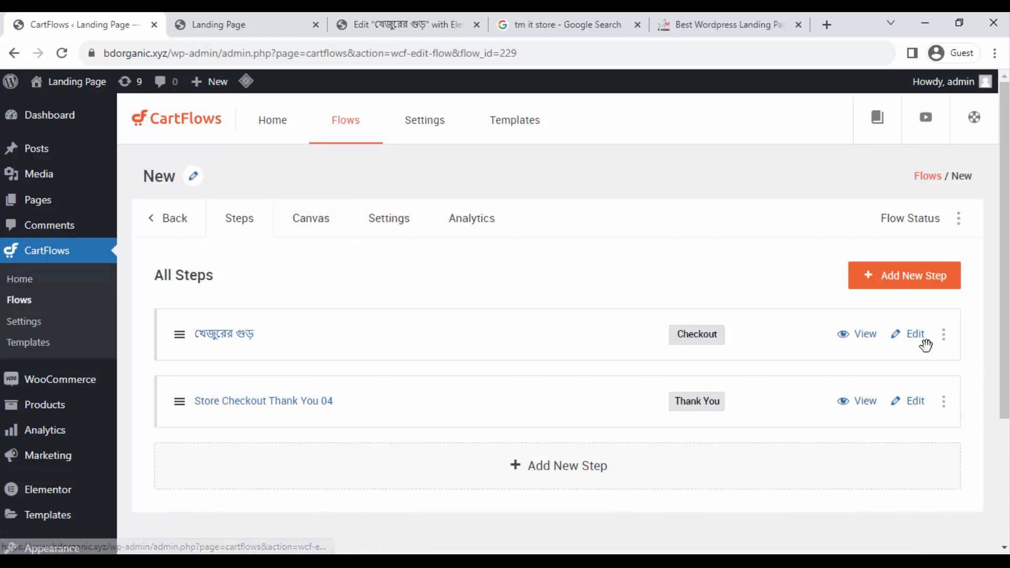
Open the flow's Checkout step for editing and display the products assigned to it.
click(911, 337)
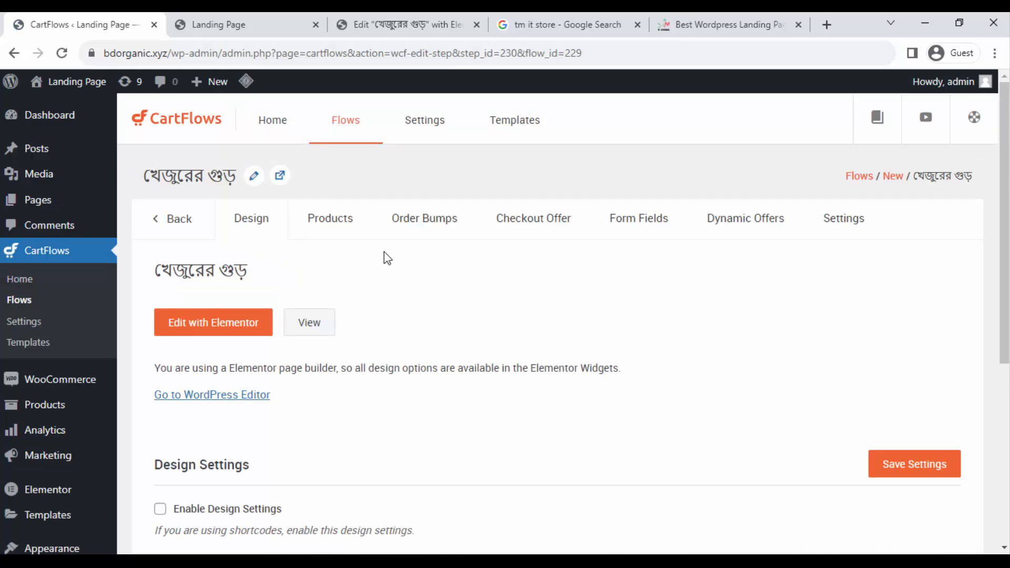
click(342, 234)
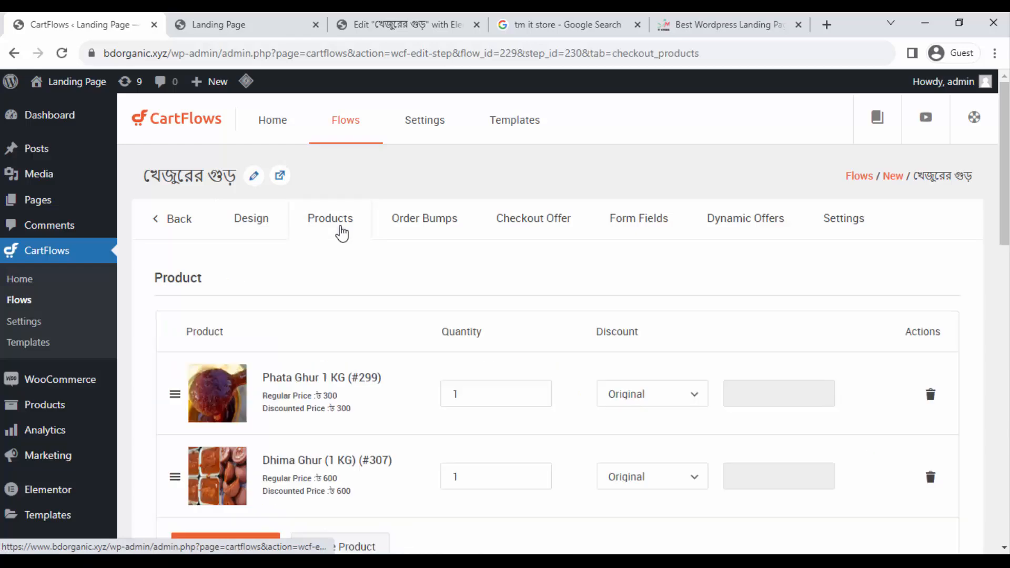
scroll(340, 233, down, 3)
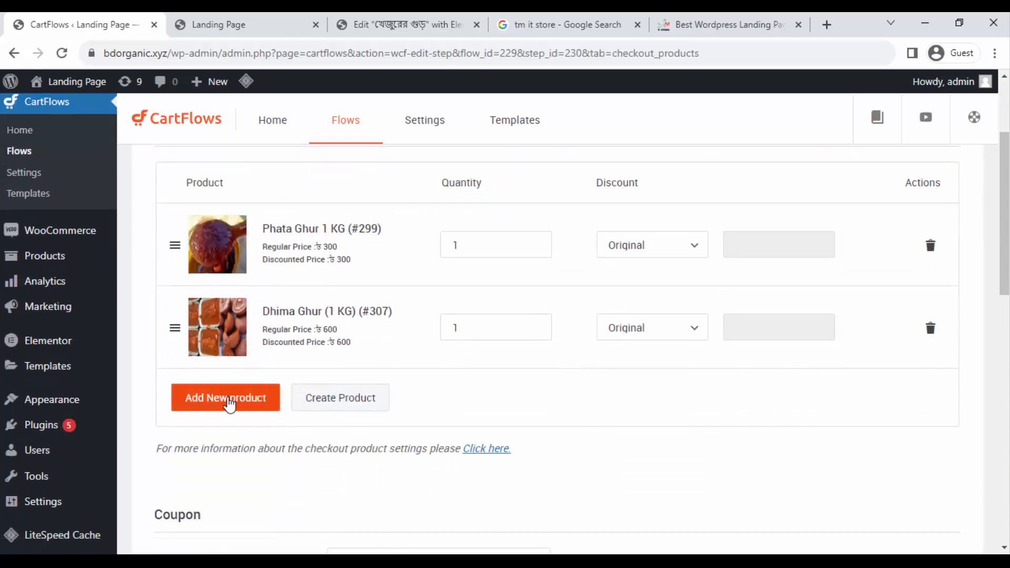
Find Liquid Ghur (1 KG) with the search term Liquid and add it to the checkout step's products.
click(228, 406)
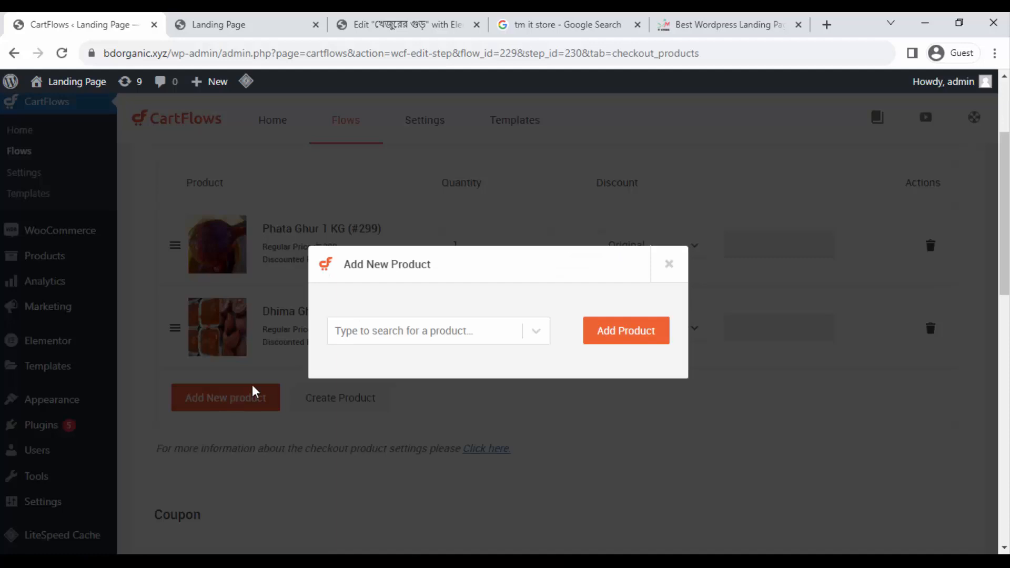
click(486, 336)
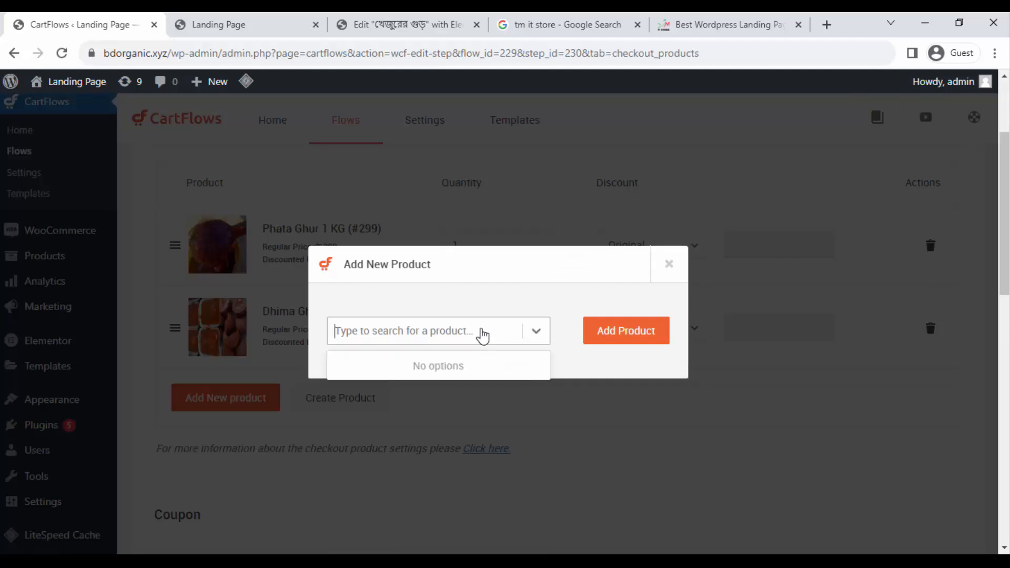
text(L)
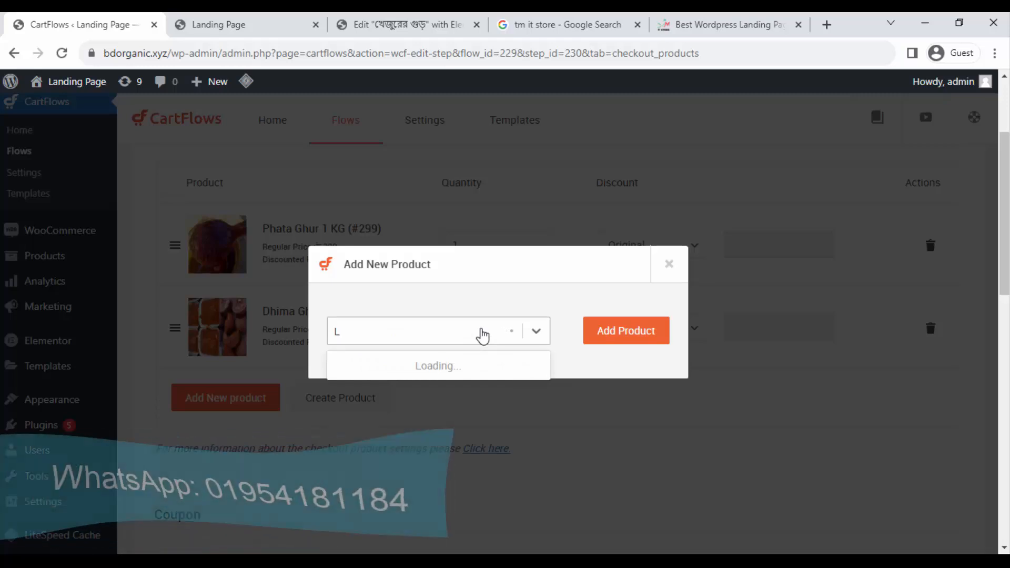
text(iquid)
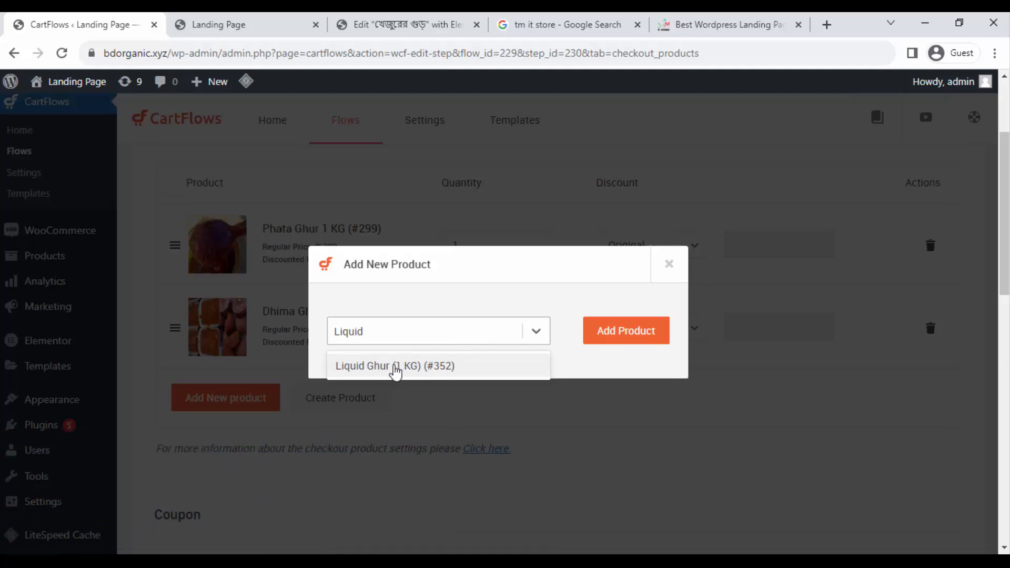
click(395, 368)
click(603, 337)
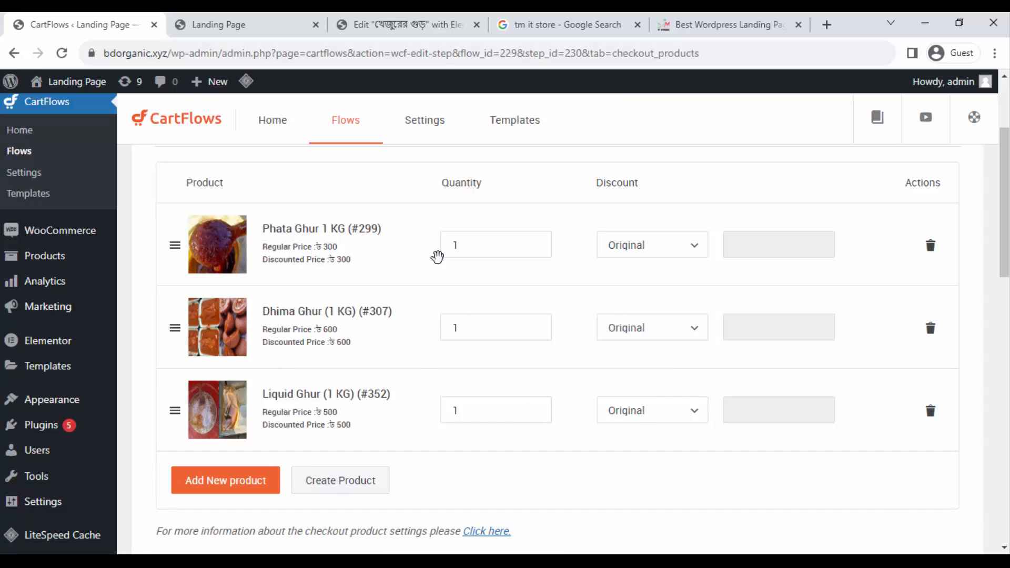
Shorten the Liquid Ghur product option's name to Liquid Ghur (1 KG) and save the checkout product settings.
scroll(433, 377, down, 8)
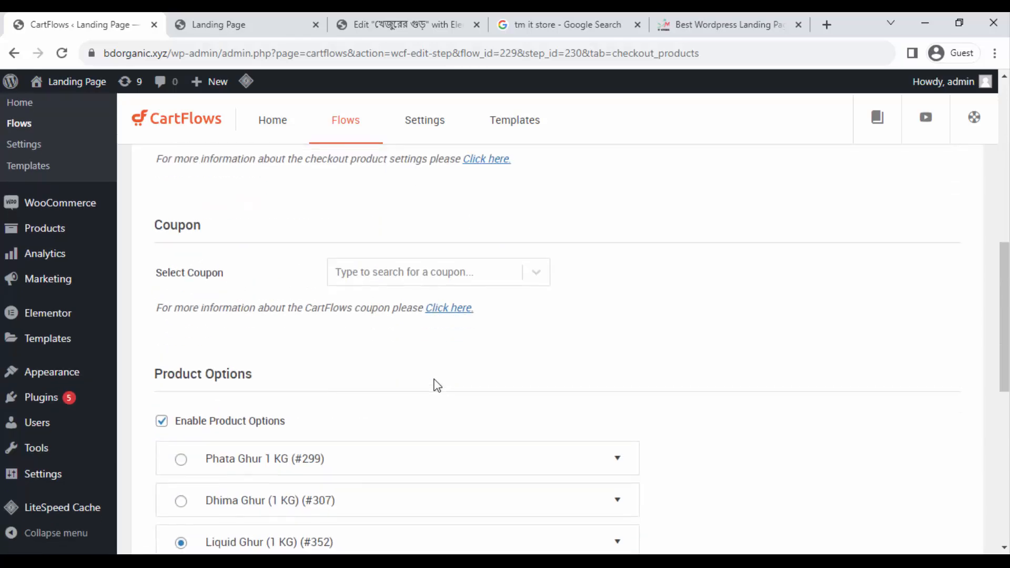
scroll(437, 385, down, 2)
click(618, 396)
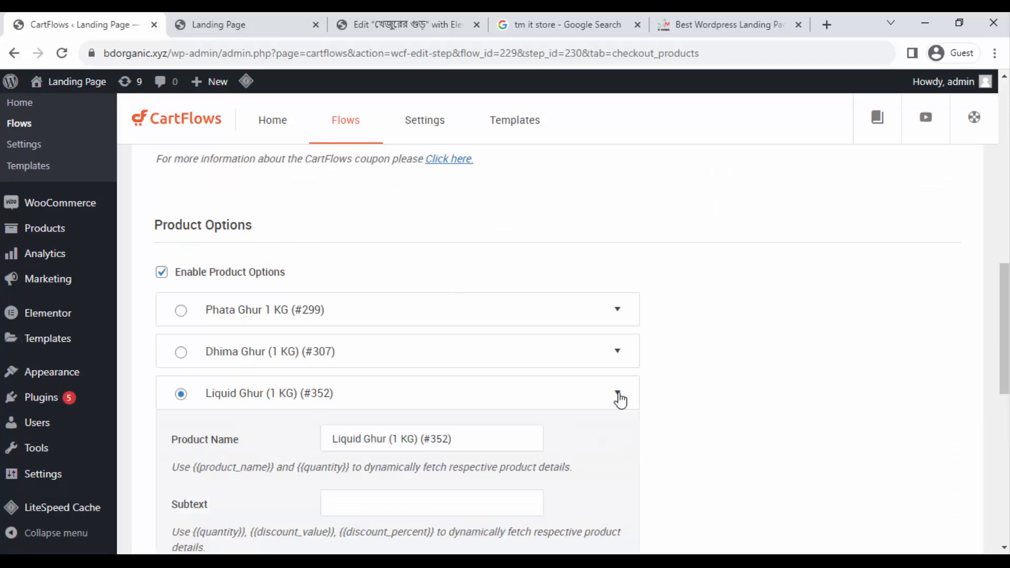
scroll(465, 392, down, 1)
click(427, 365)
key(End)
key(BackSpace)
key(BackSpace)
key(BackSpace)
key(BackSpace)
key(BackSpace)
key(BackSpace)
key(BackSpace)
click(613, 320)
scroll(733, 309, down, 5)
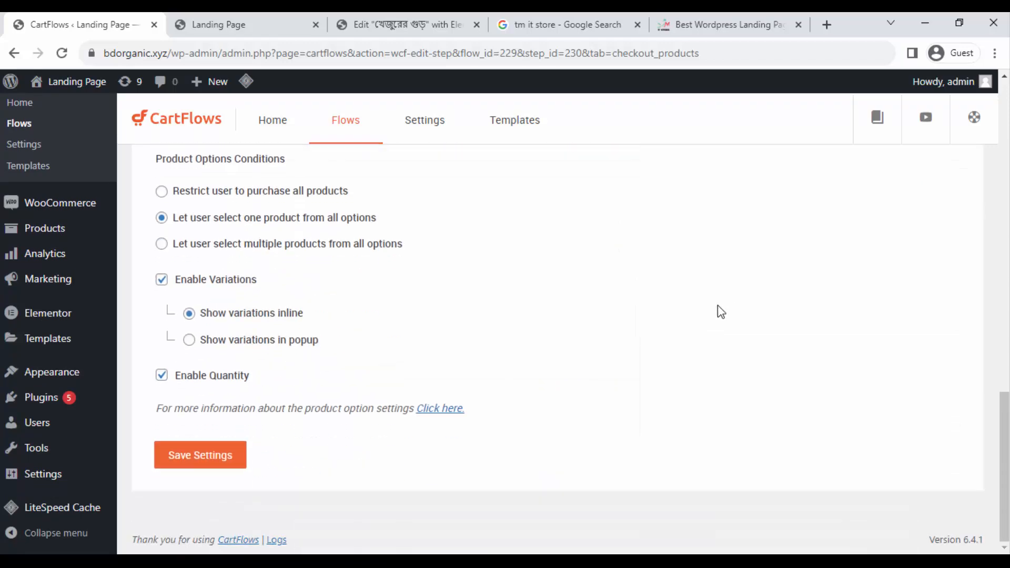
click(218, 466)
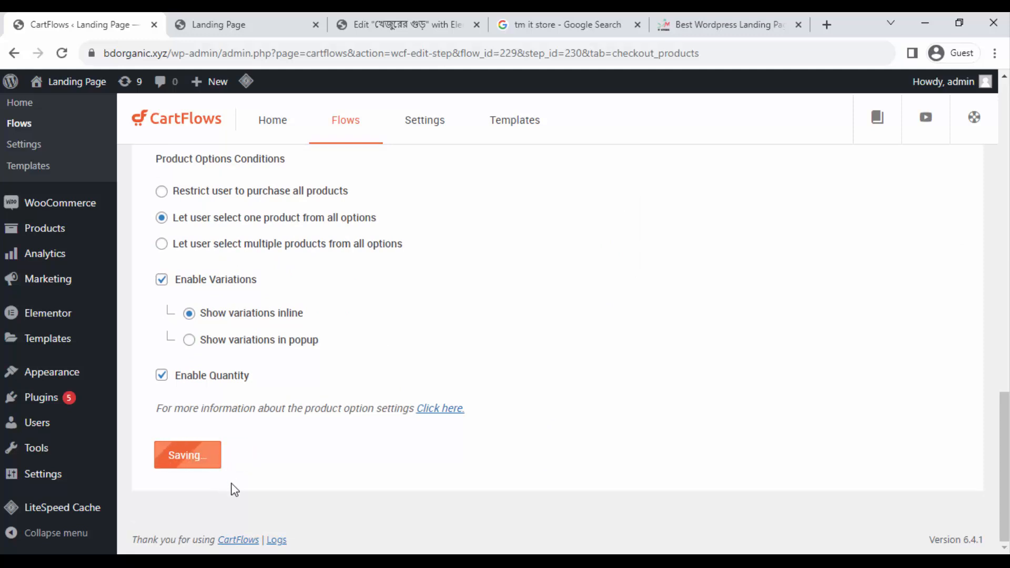
Switch to the live landing page and reload it to check the order form's product list.
click(216, 26)
click(205, 54)
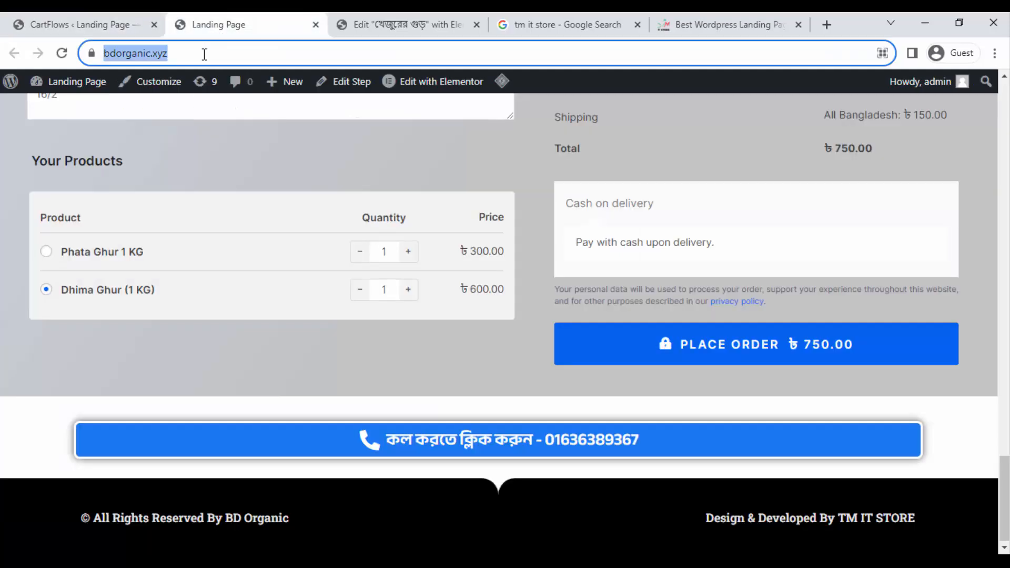
key(Return)
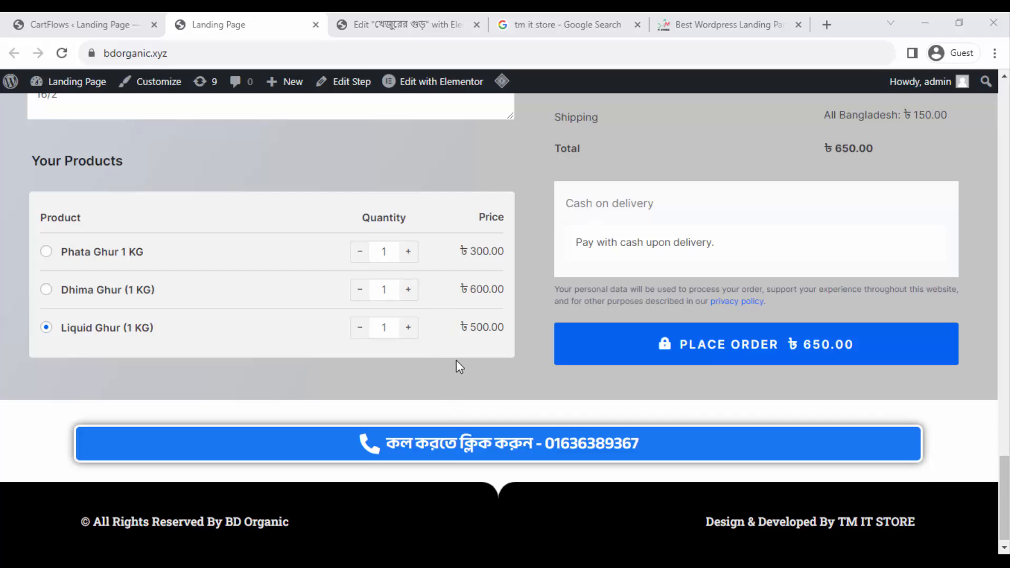
Look through the live landing page, from the product images and contact buttons to the billing form and order summary.
scroll(444, 346, up, 15)
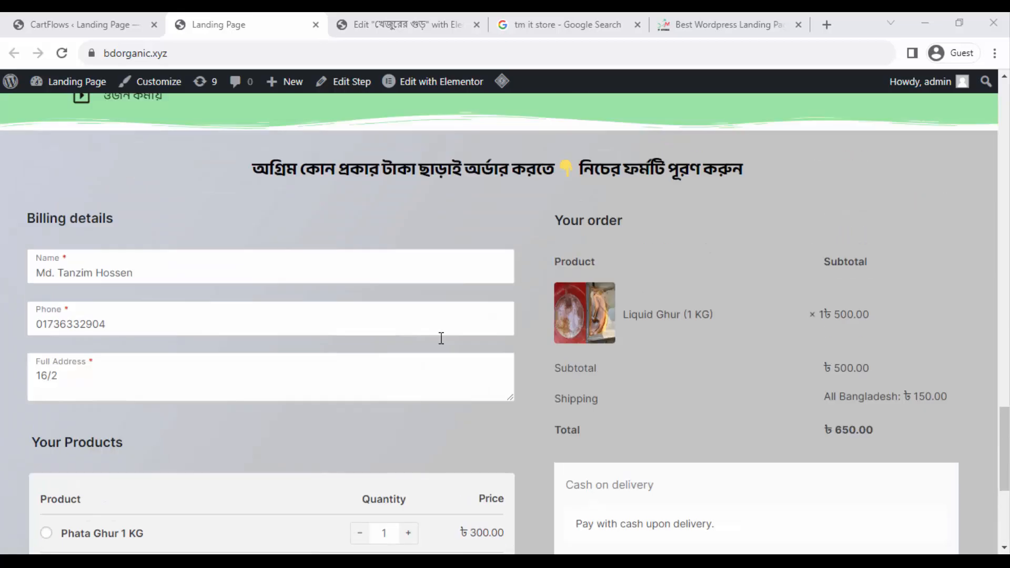
scroll(440, 338, up, 20)
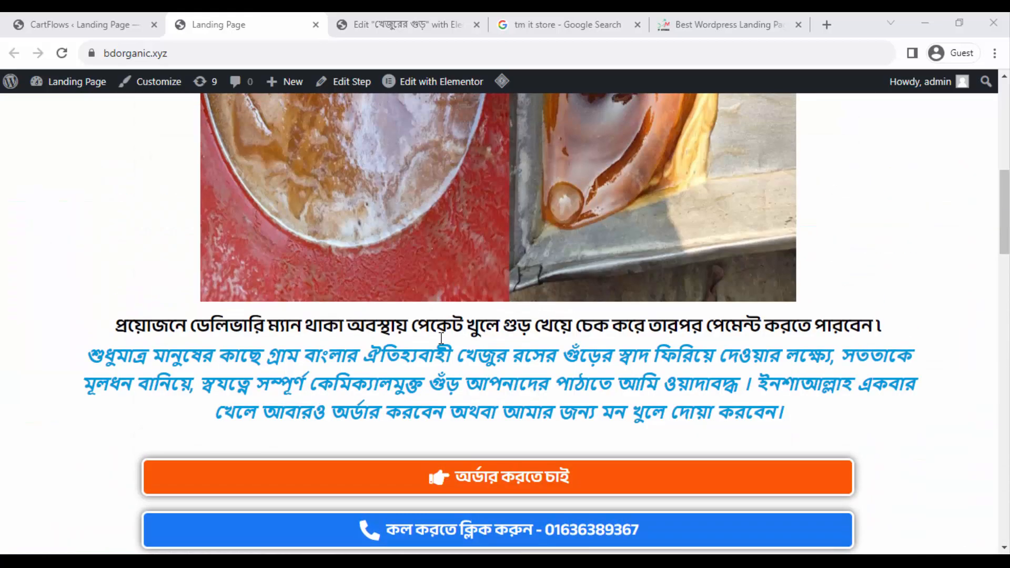
scroll(439, 339, up, 5)
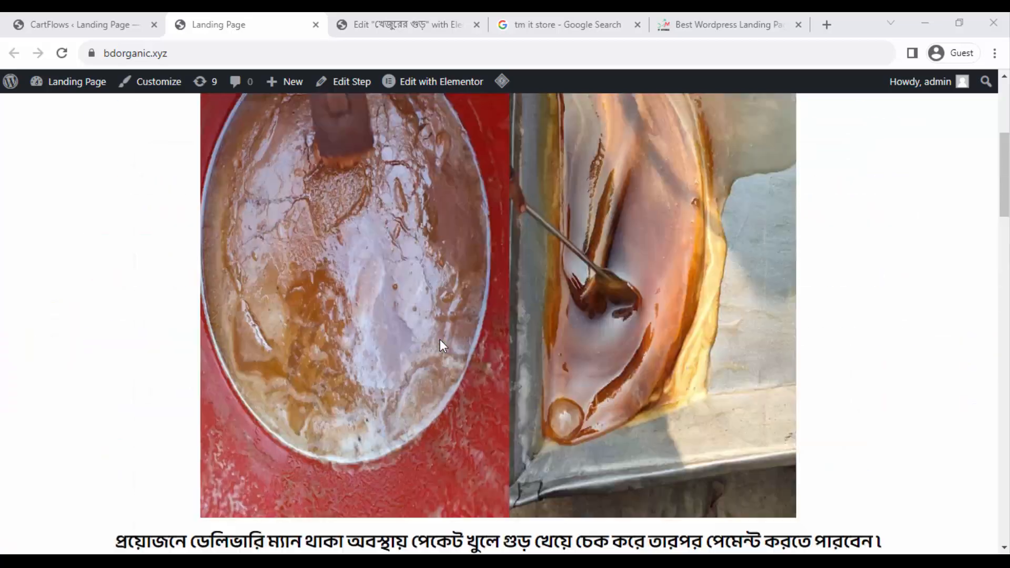
scroll(529, 455, down, 9)
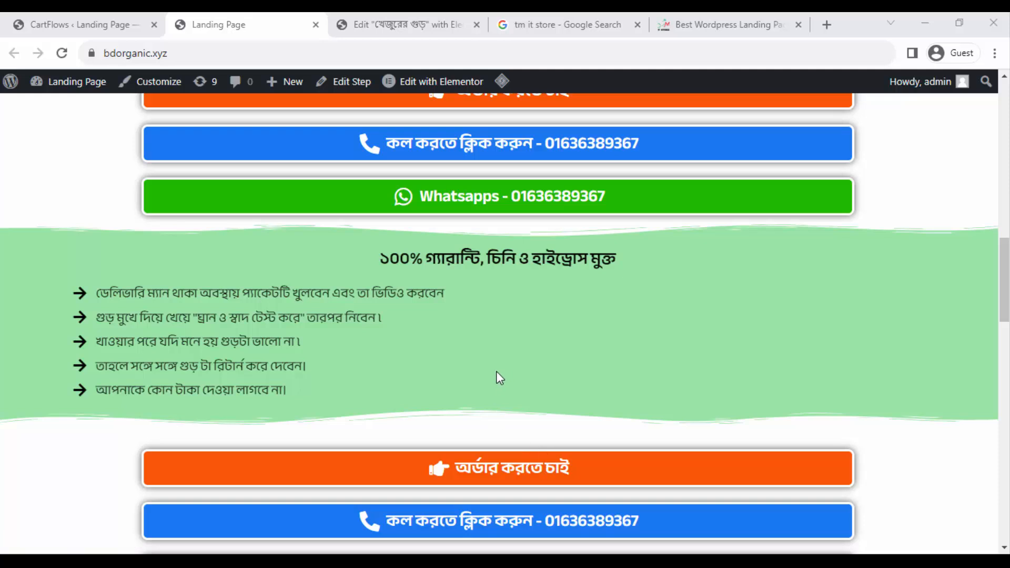
scroll(497, 374, down, 15)
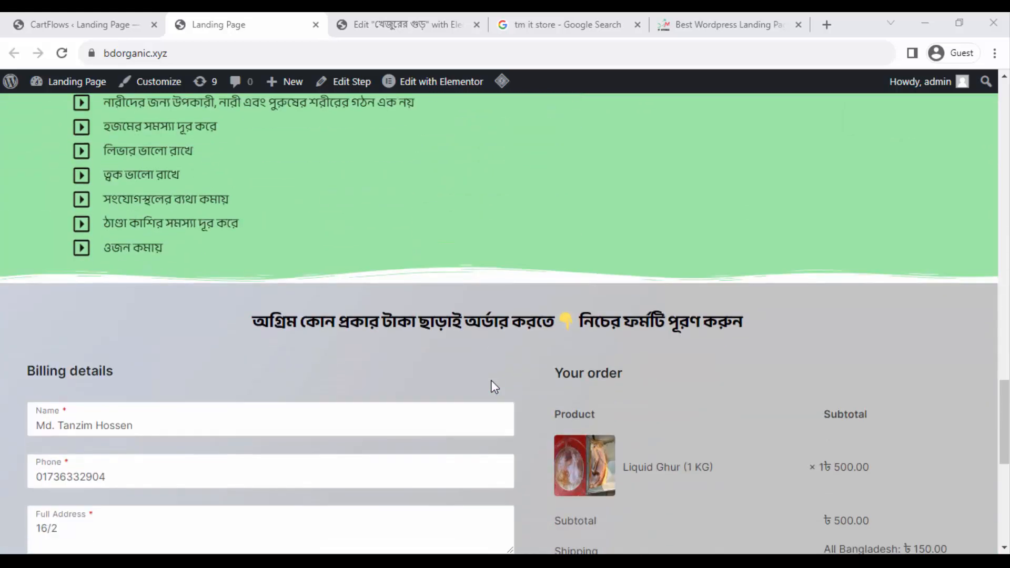
scroll(491, 380, down, 8)
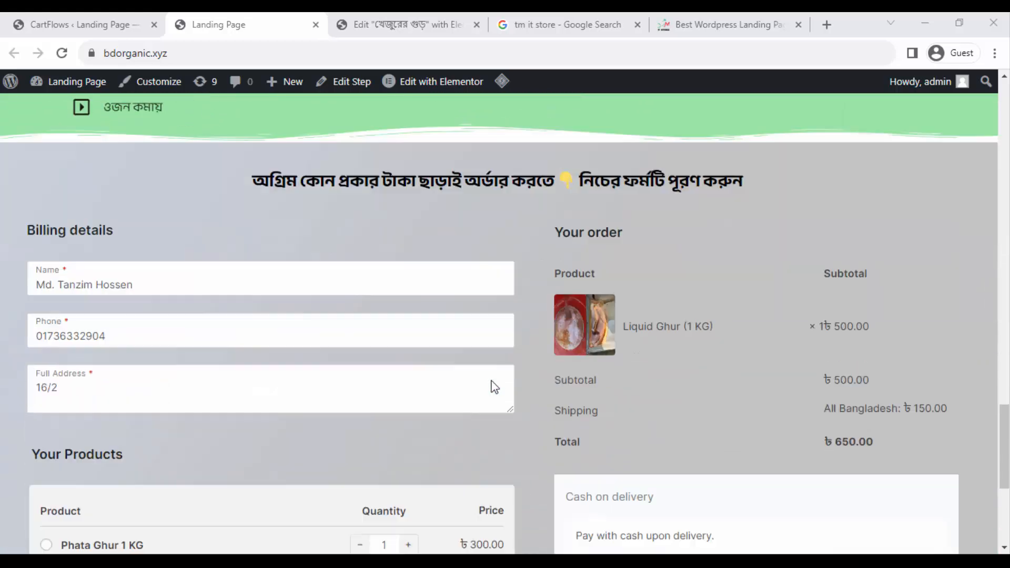
scroll(491, 380, up, 10)
scroll(493, 383, up, 5)
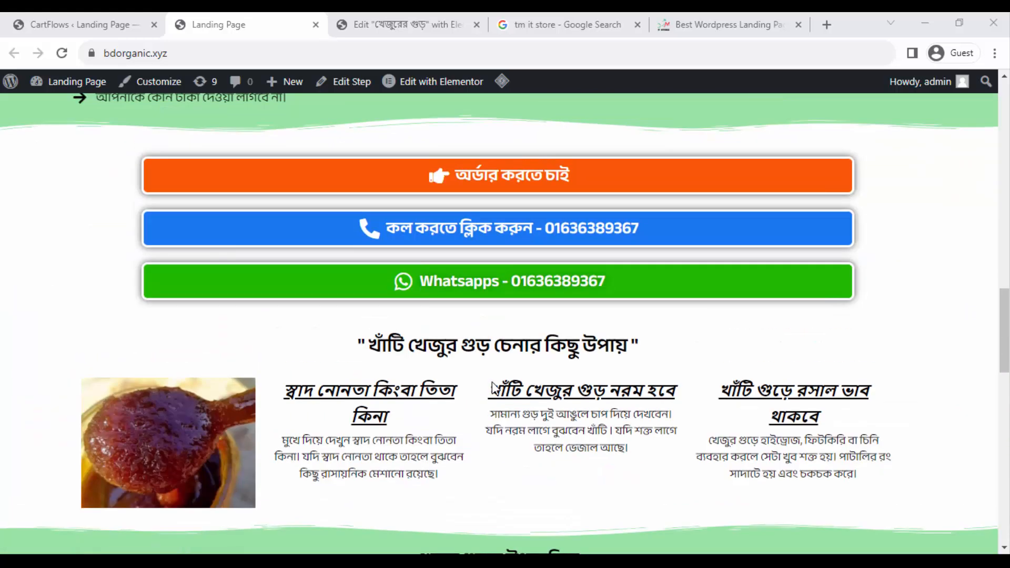
scroll(493, 383, down, 8)
Return to the WordPress admin tab and open the list of all store products.
click(85, 21)
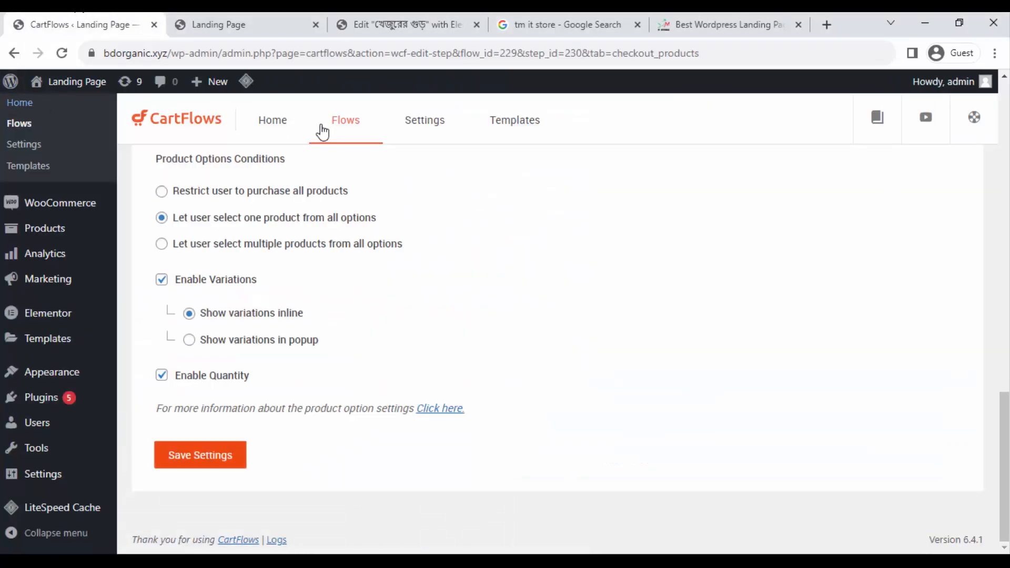
scroll(371, 353, up, 8)
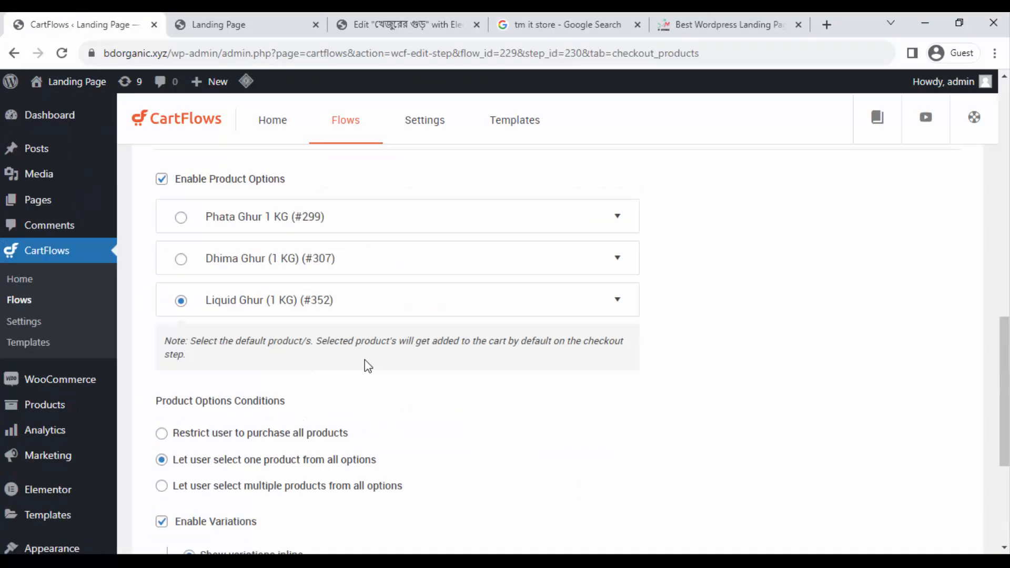
scroll(286, 300, up, 3)
mouse_move(79, 263)
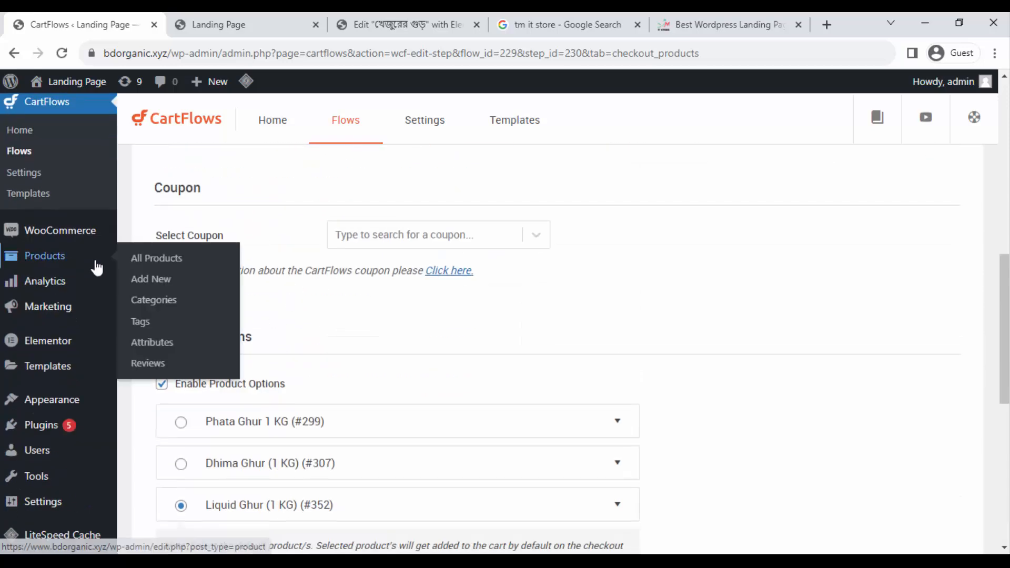
click(173, 261)
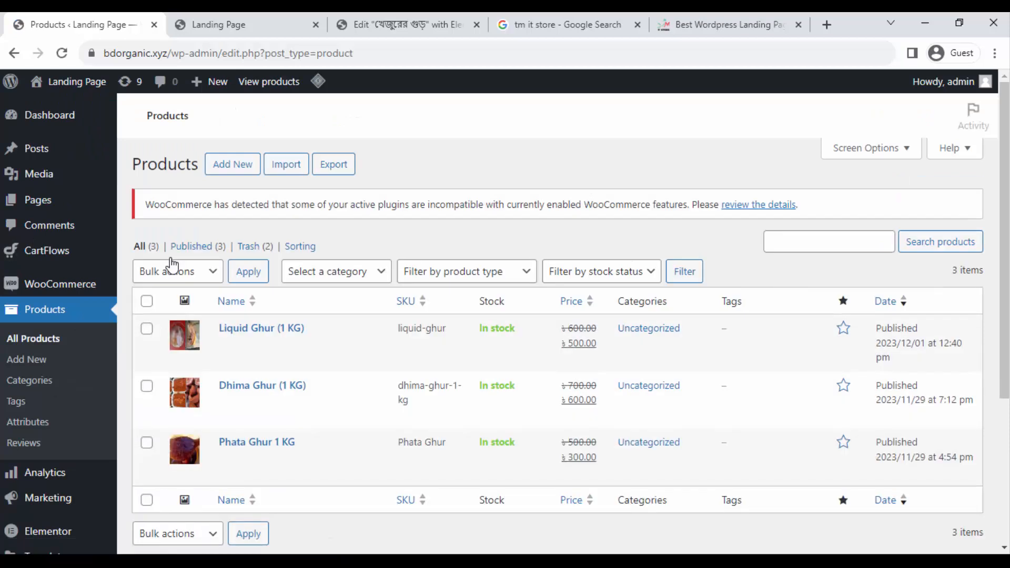
Open the WooCommerce orders list and look over the orders' status, billing and total columns.
mouse_move(86, 286)
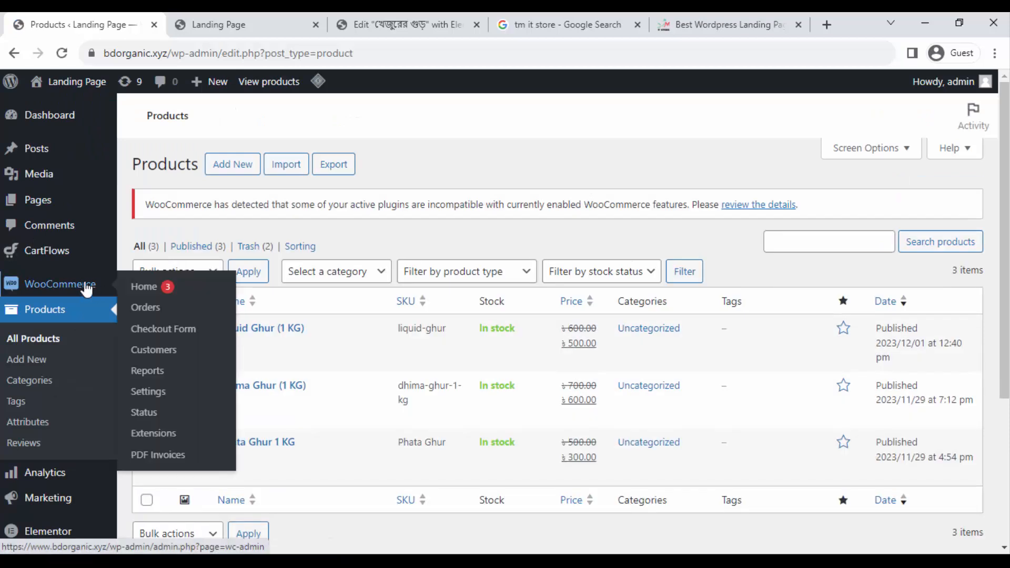
click(163, 313)
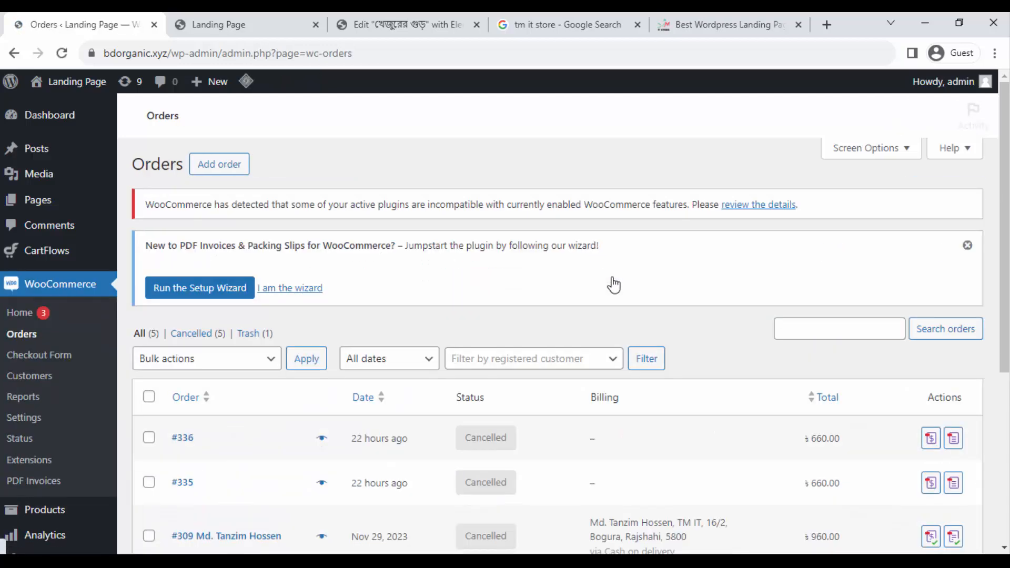
scroll(647, 425, down, 5)
scroll(641, 343, up, 4)
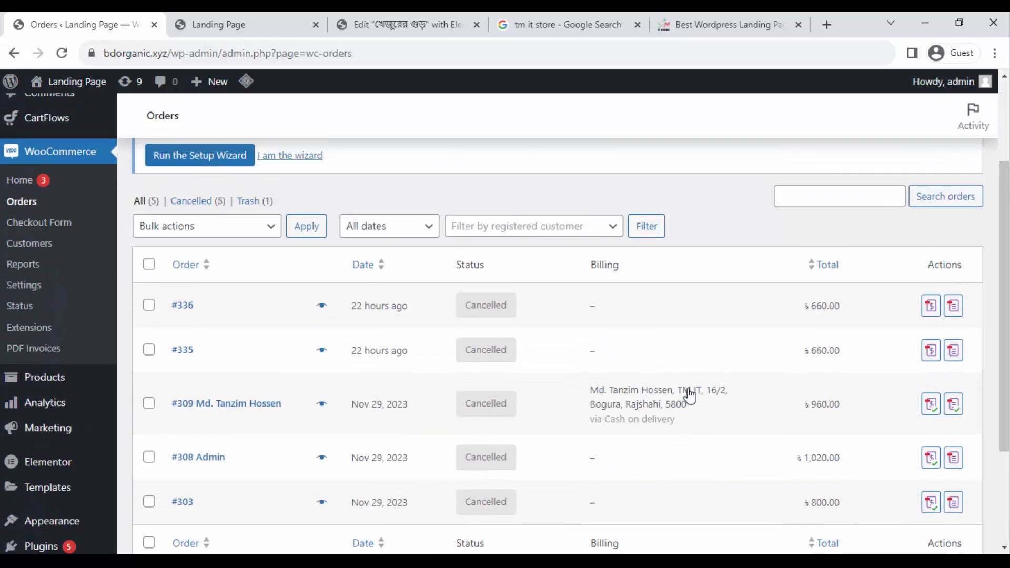
scroll(678, 404, down, 1)
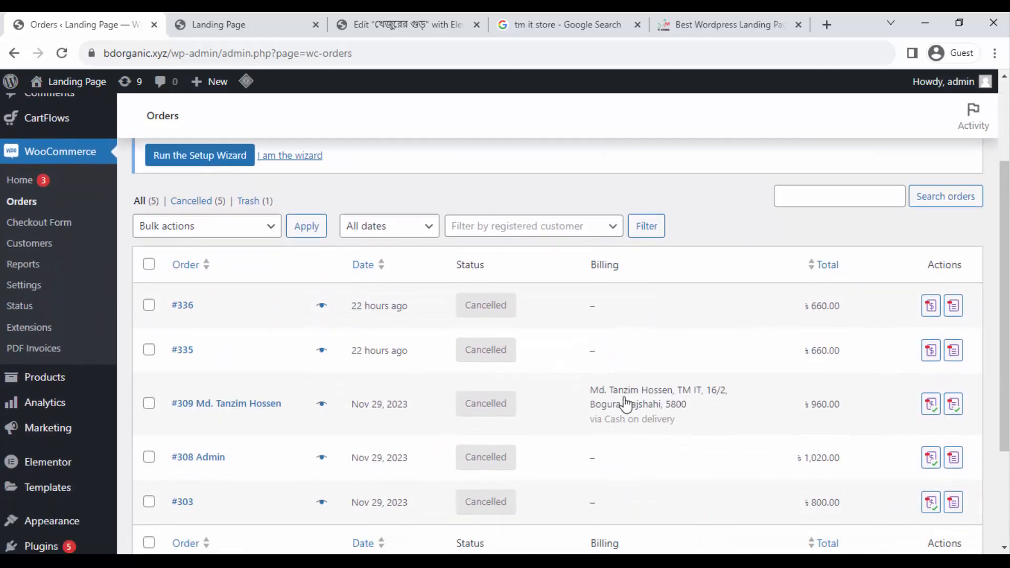
Select the topmost order, examine the bulk actions offered for it and clear the selection.
click(149, 307)
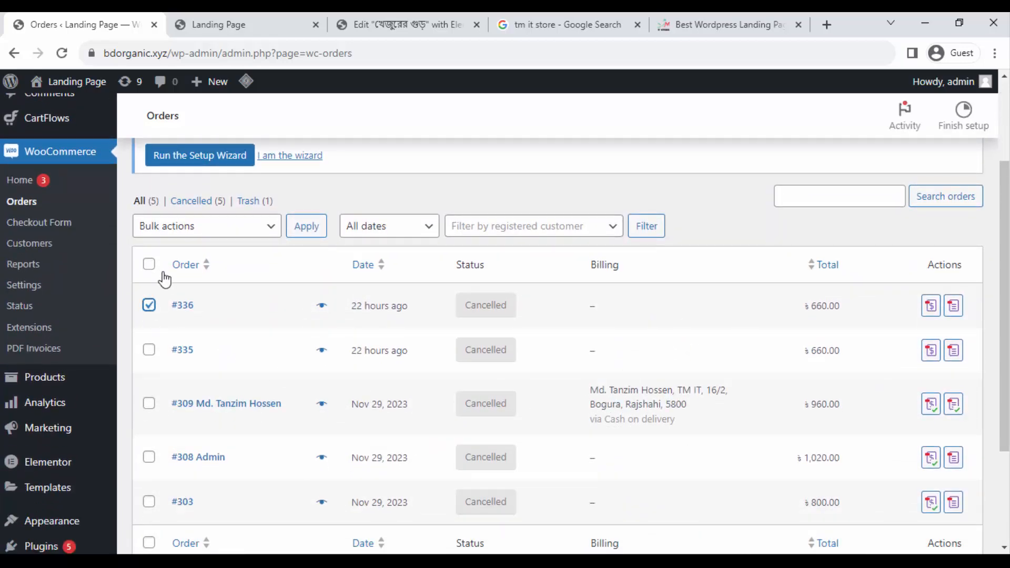
click(198, 231)
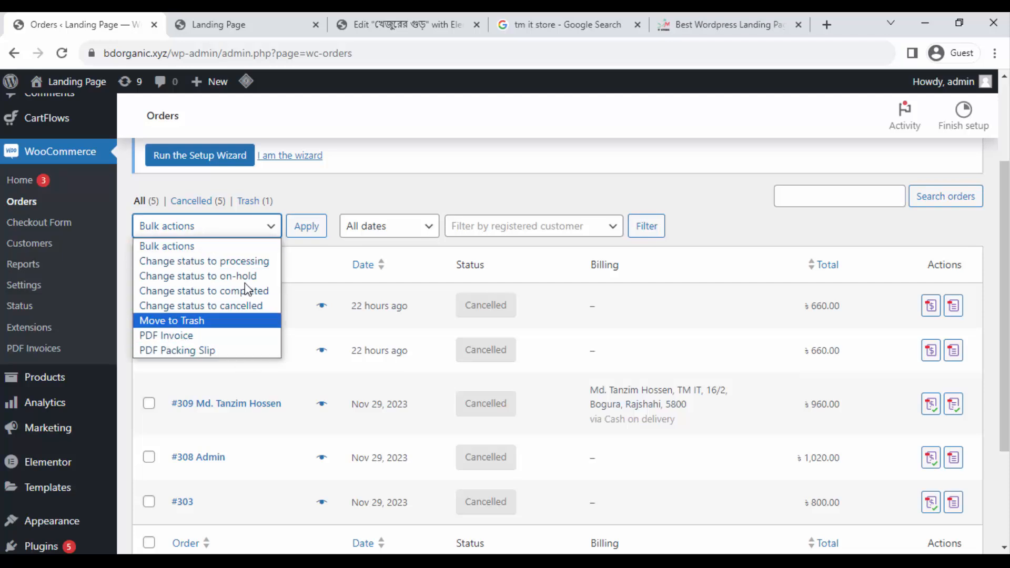
click(745, 185)
click(148, 307)
click(149, 309)
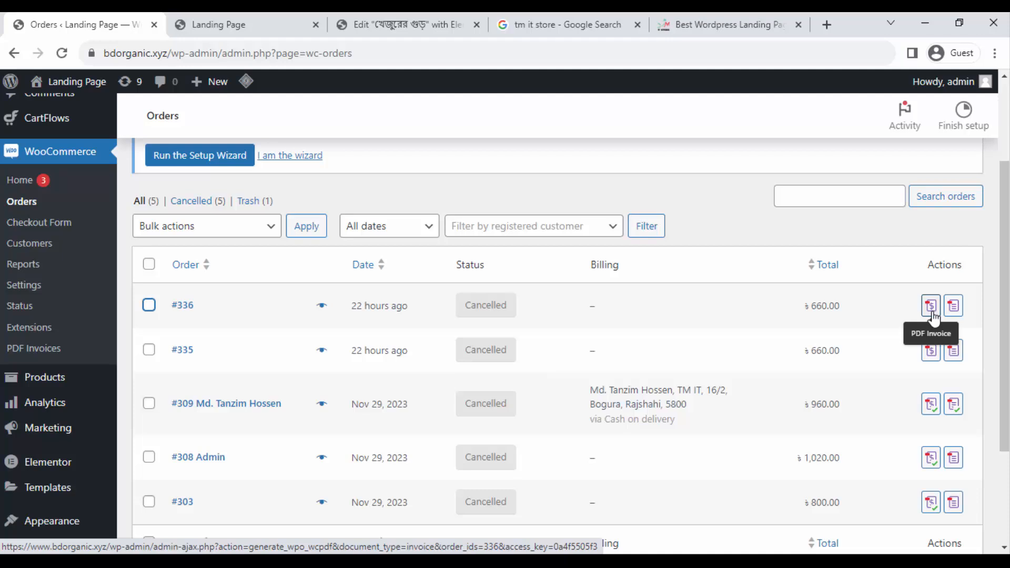
Save the topmost order's PDF invoice to the Downloads folder and open the downloaded file.
click(932, 313)
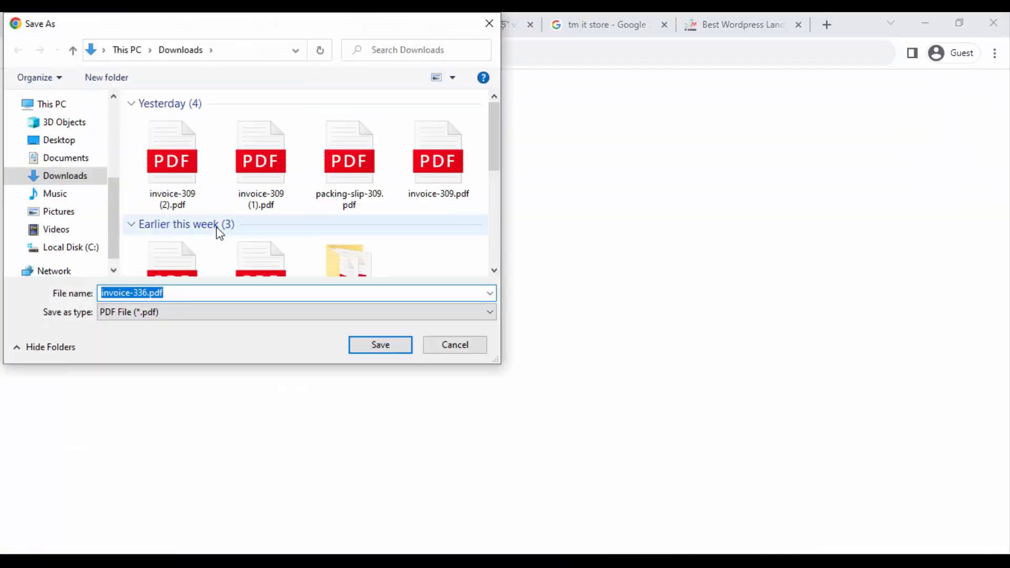
click(396, 343)
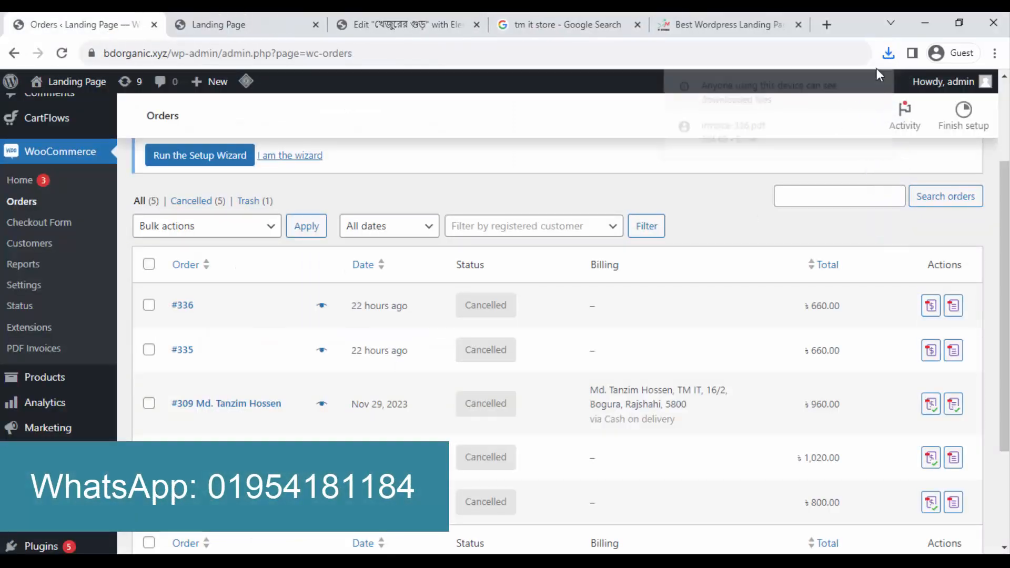
click(727, 134)
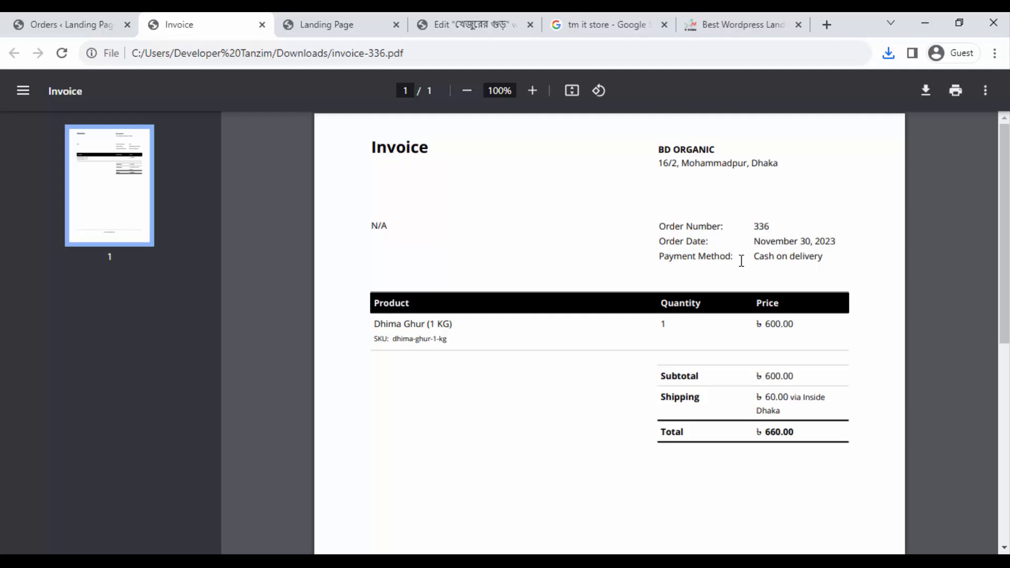
Close the invoice PDF and open the general settings of WooCommerce's PDF Invoices, going to the shop header and logo options.
click(262, 24)
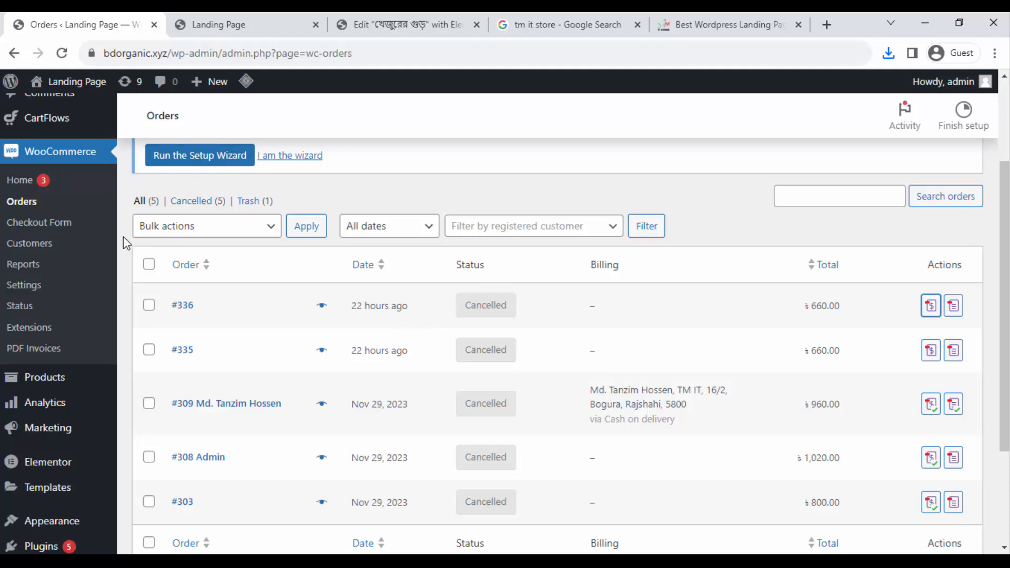
click(49, 355)
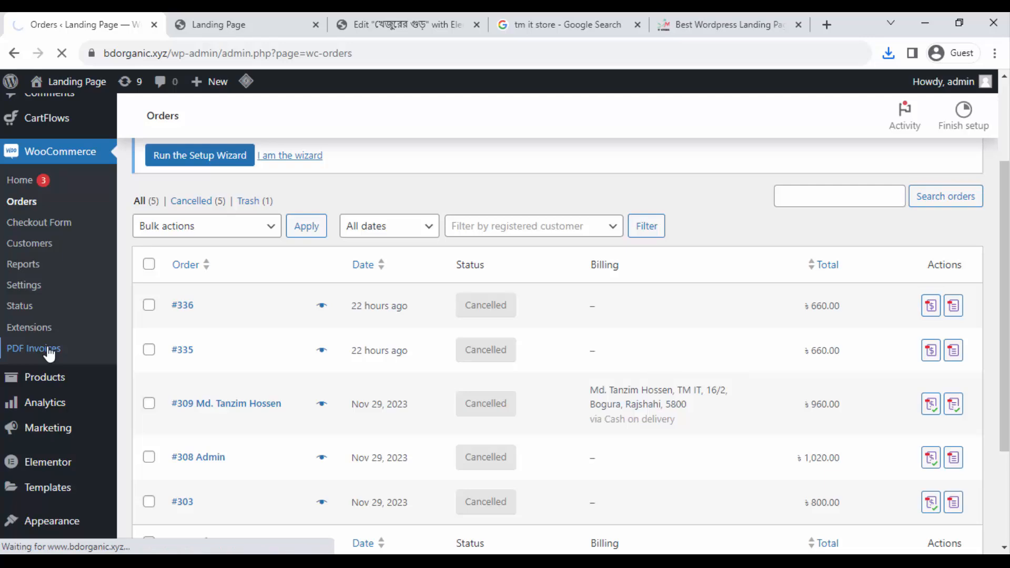
scroll(222, 293, down, 3)
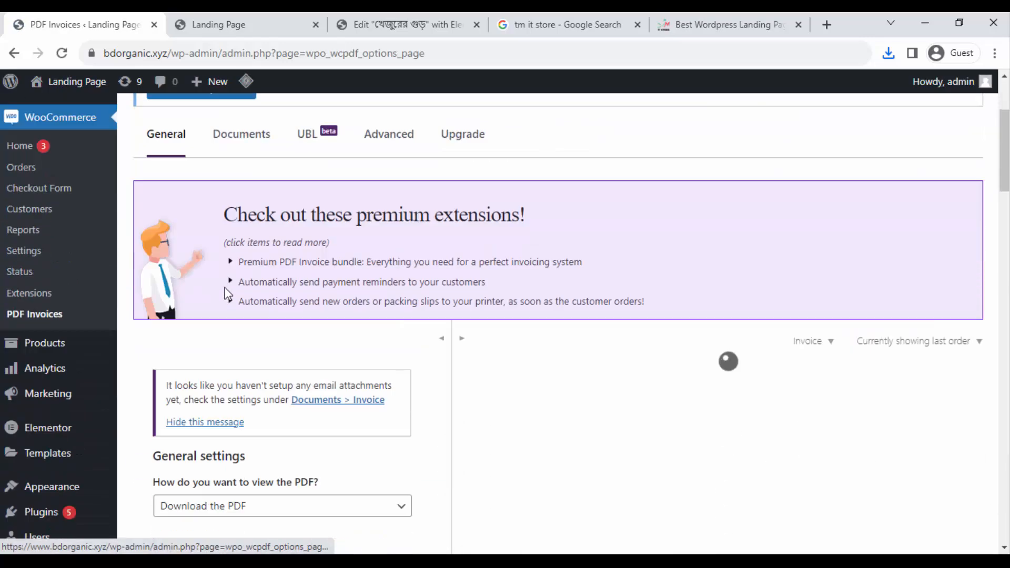
scroll(222, 294, down, 12)
scroll(372, 274, down, 4)
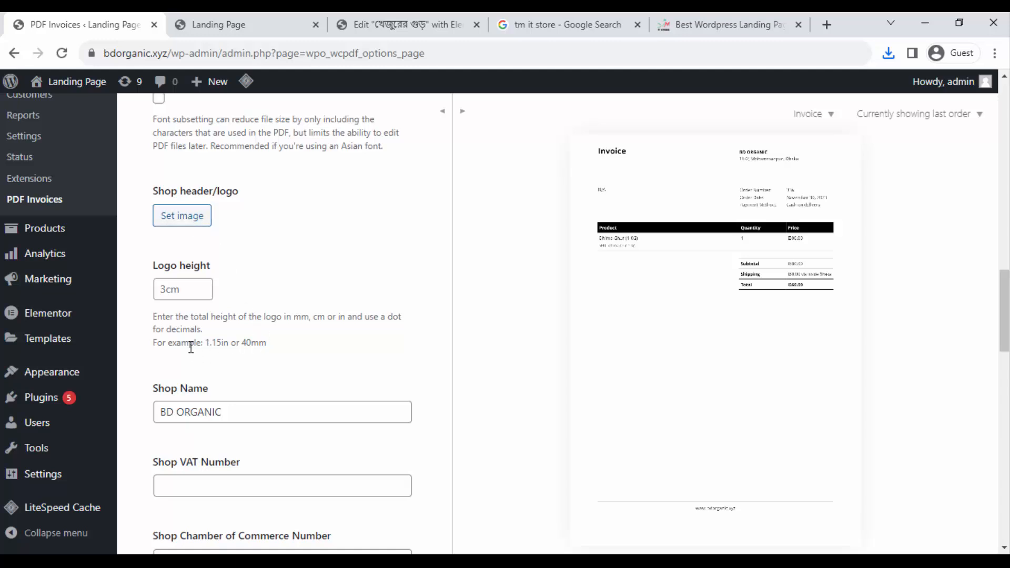
Examine the invoice logo height field and highlight the guidance on its accepted units and example values.
drag(152, 348, 273, 344)
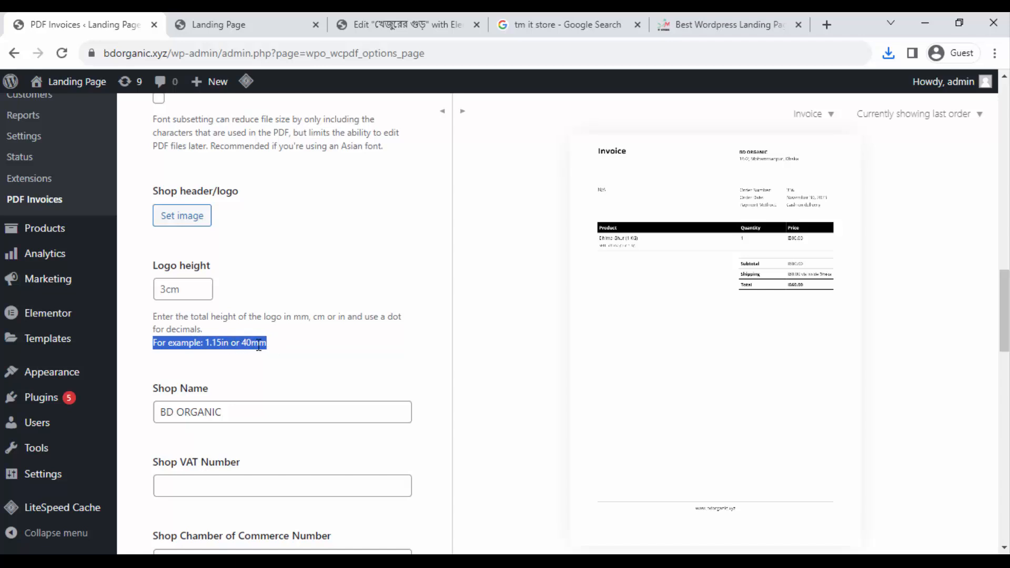
click(192, 295)
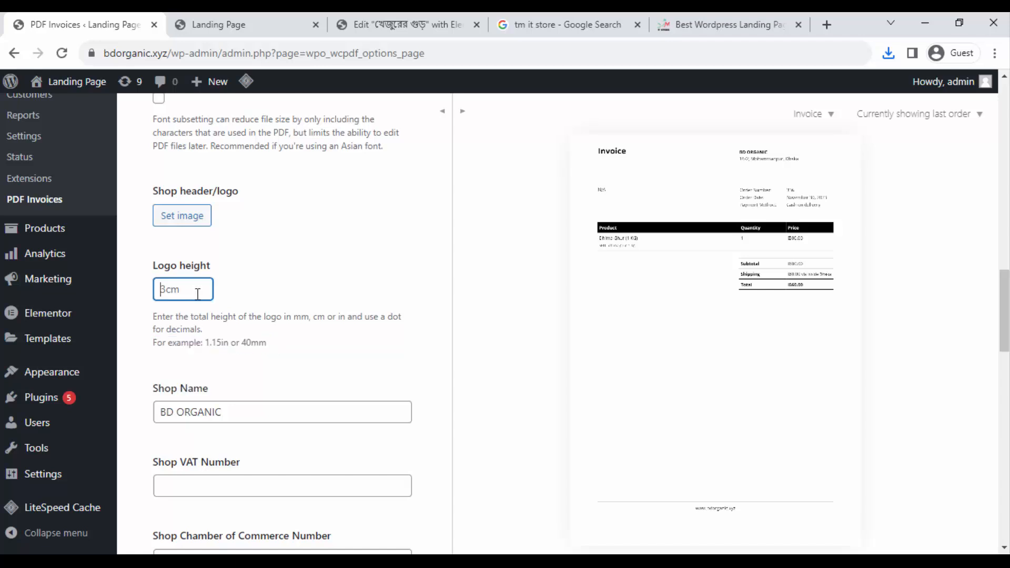
drag(273, 345, 153, 316)
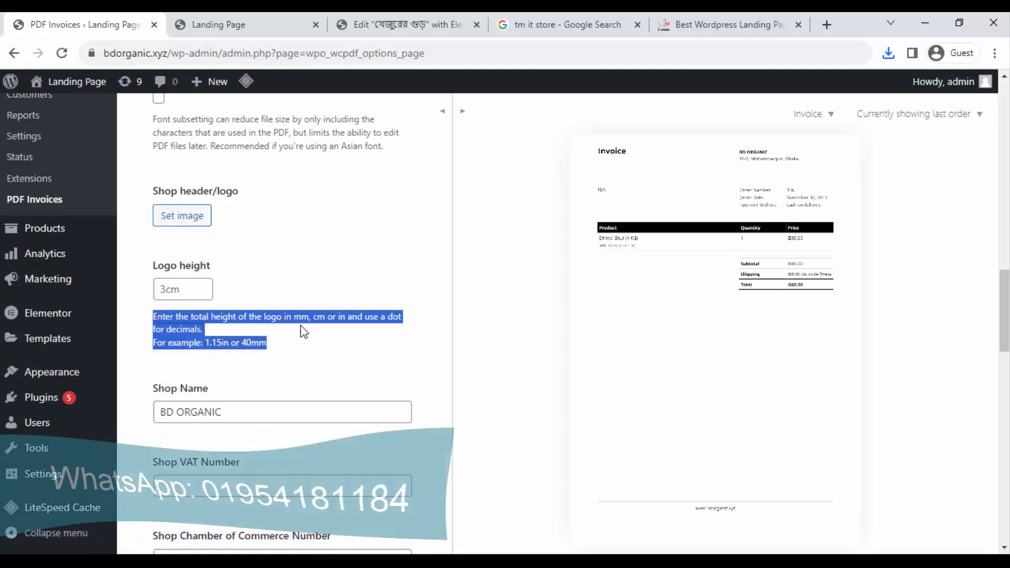
Look over the shop's Chamber of Commerce number, address, footer text and extra template fields used on the invoice.
scroll(306, 333, down, 5)
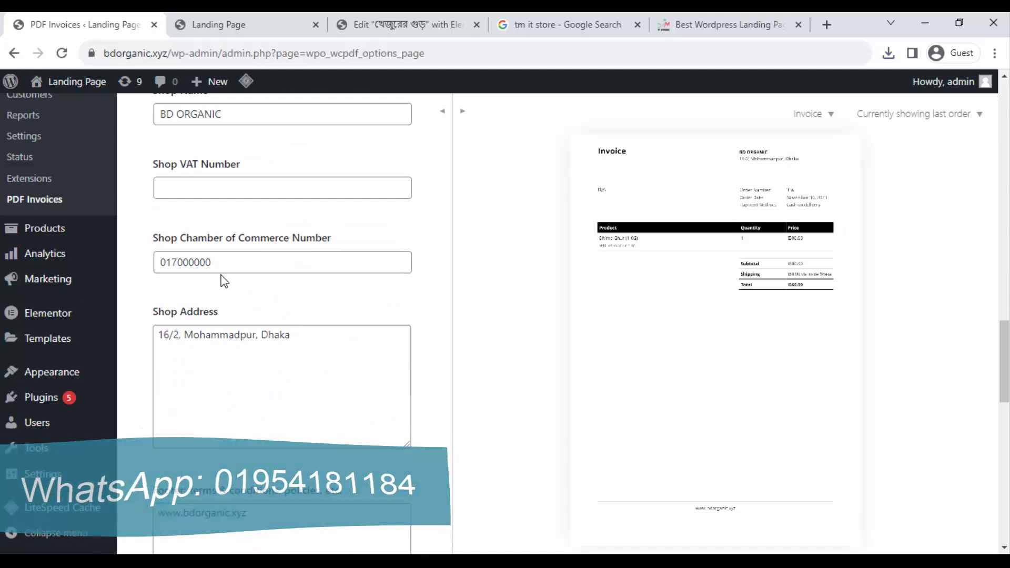
drag(228, 265, 149, 278)
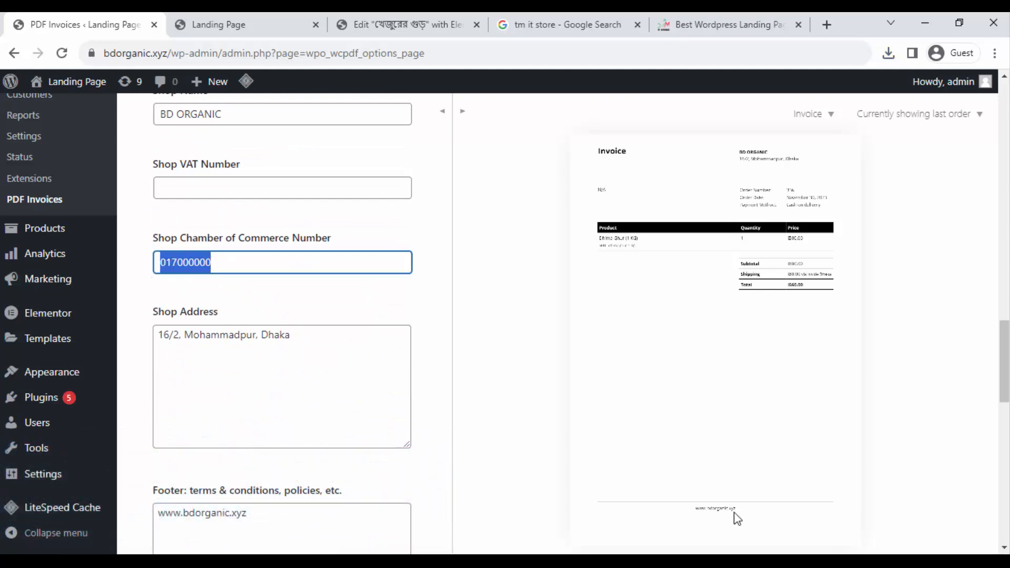
drag(293, 337, 128, 351)
scroll(295, 324, down, 3)
drag(286, 364, 141, 375)
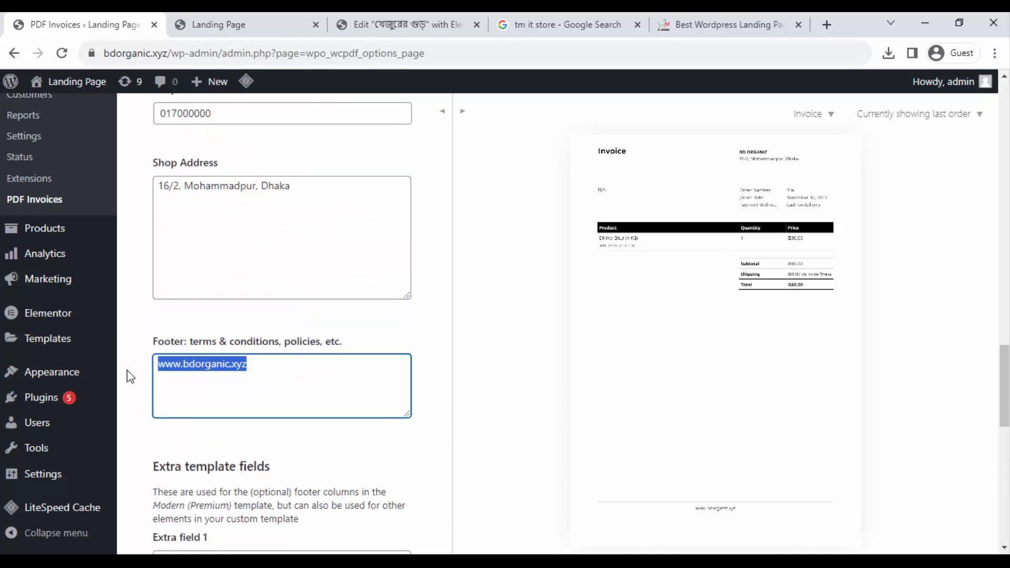
scroll(257, 379, down, 6)
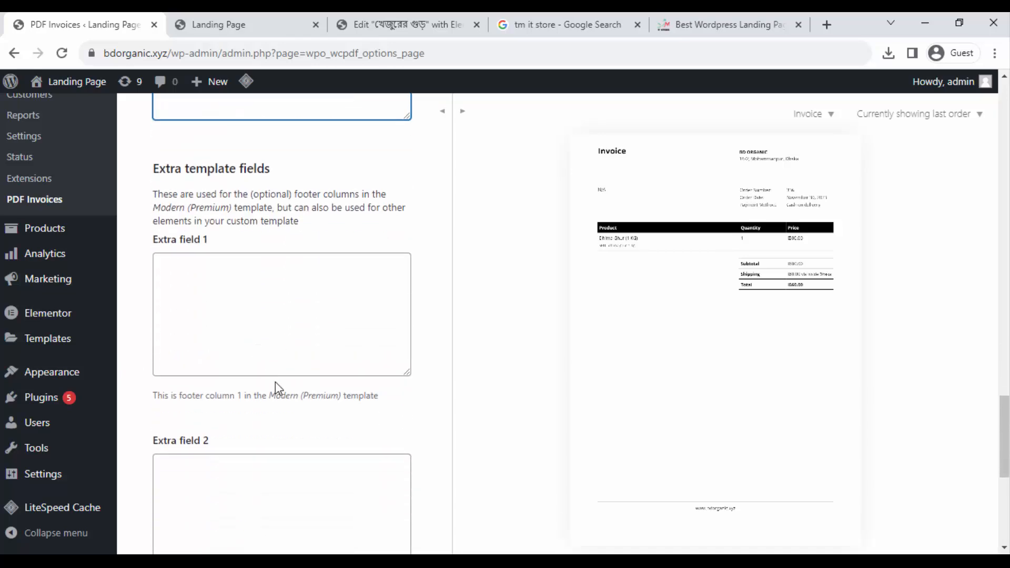
scroll(273, 383, up, 15)
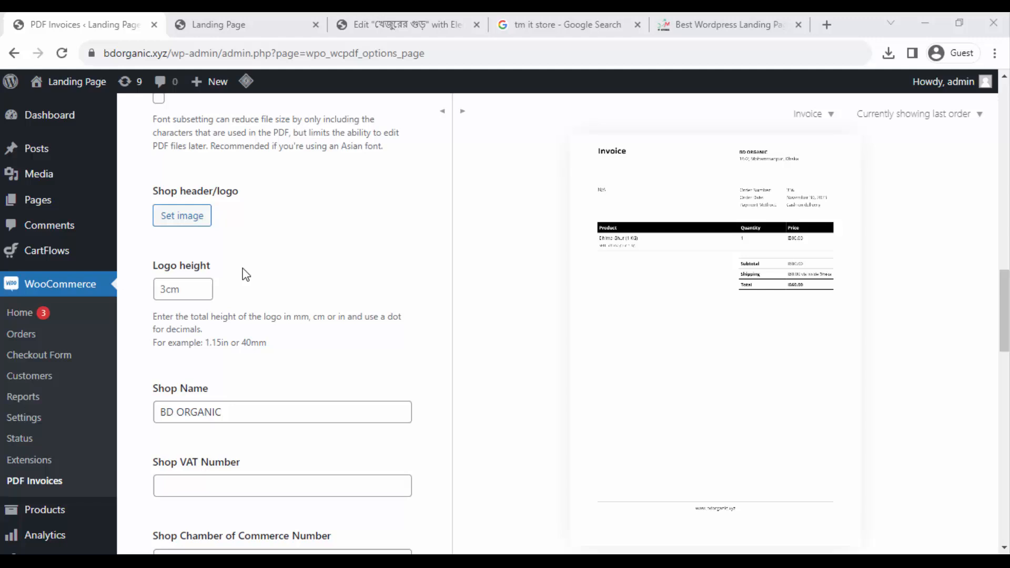
Highlight the xyz extension of the site's domain in the page address.
click(165, 53)
double_click(219, 53)
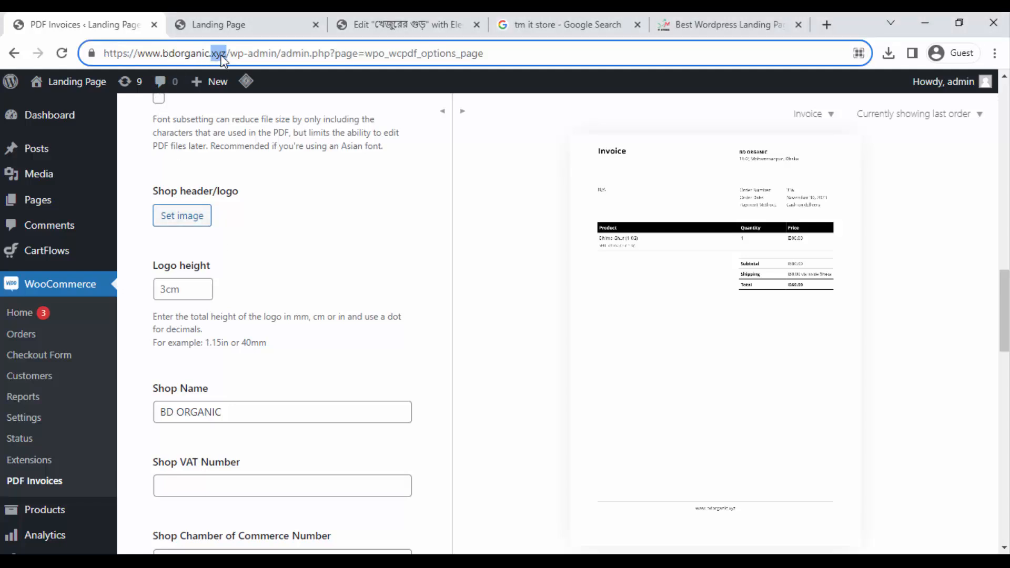